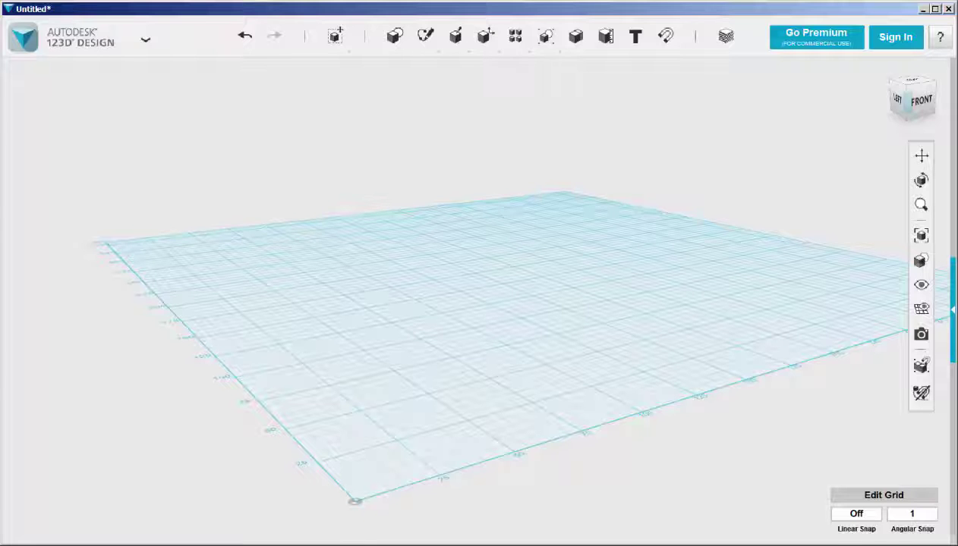
- Import the Pikachu STL file (pikachu_1gen_flowalistik) through Import > 3D Model
left_click(23, 38)
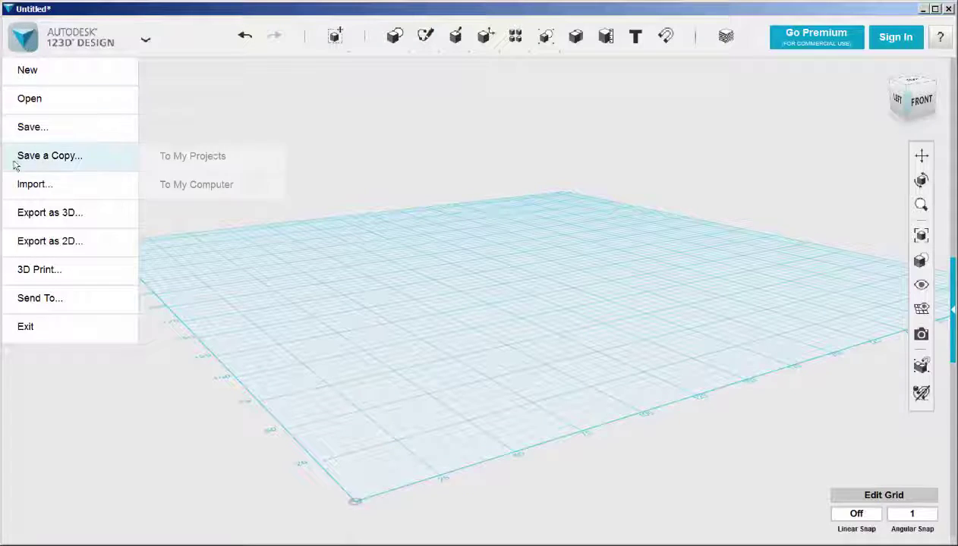
mouse_move(25, 184)
left_click(186, 191)
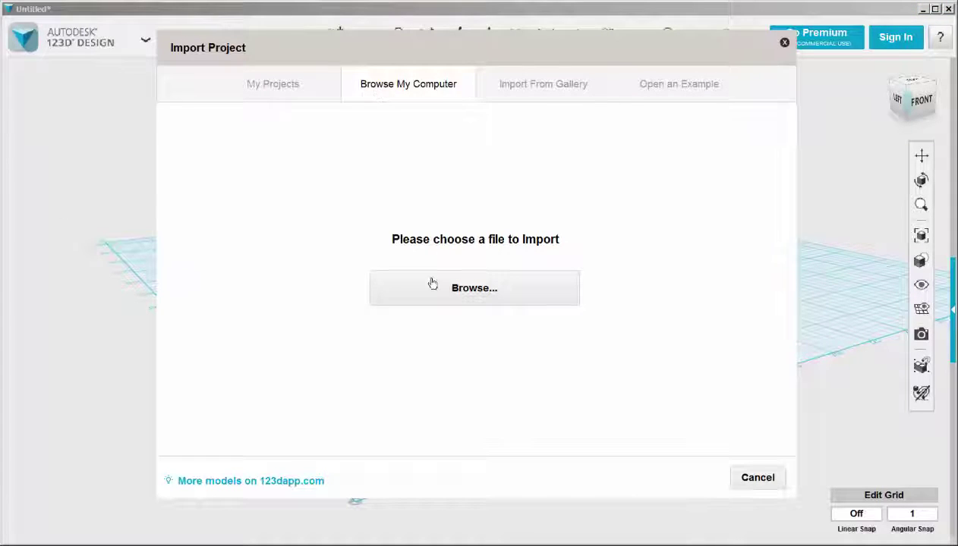
left_click(433, 285)
left_click_drag(534, 185, 545, 286)
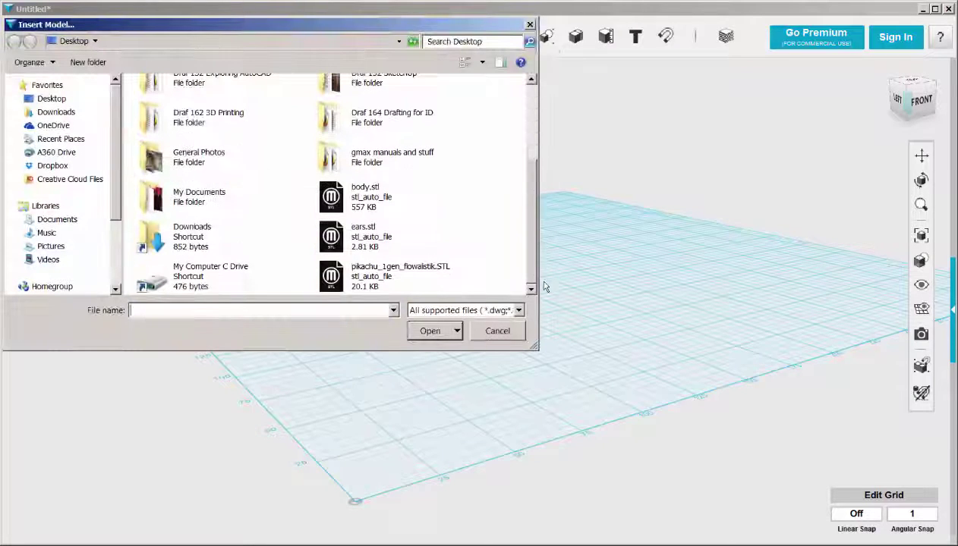
- Move the Pikachu model sideways on the grid to -94.947 mm
double_click(344, 281)
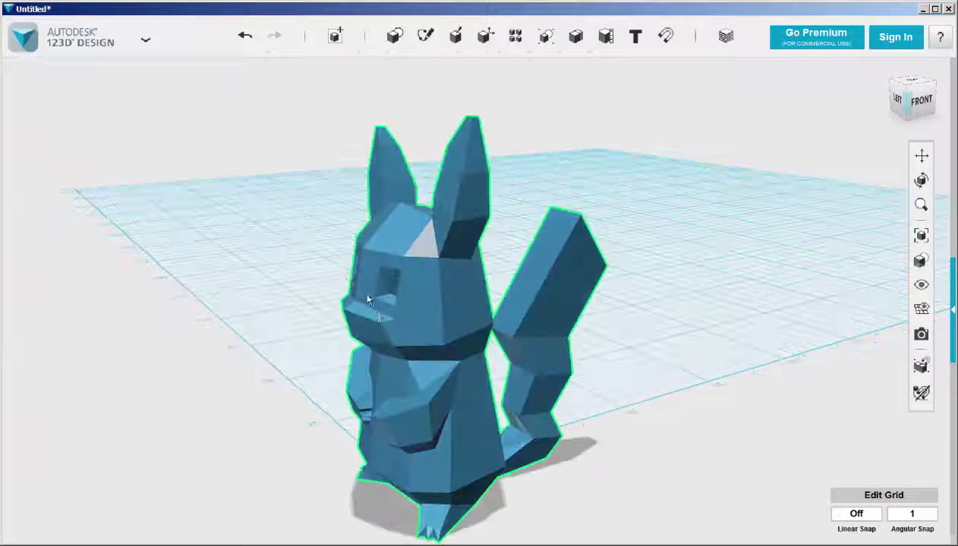
scroll(407, 342, "down", 3)
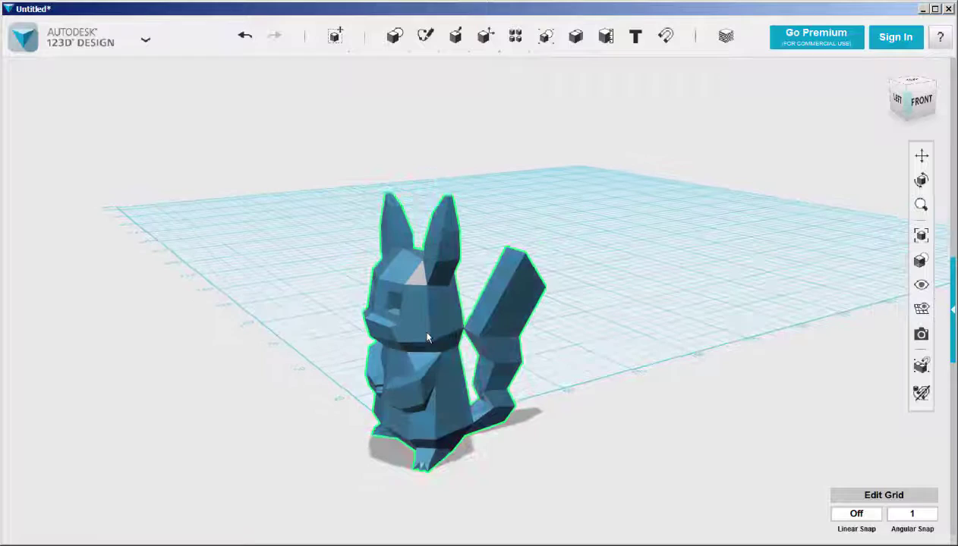
left_click(422, 345)
left_click(362, 514)
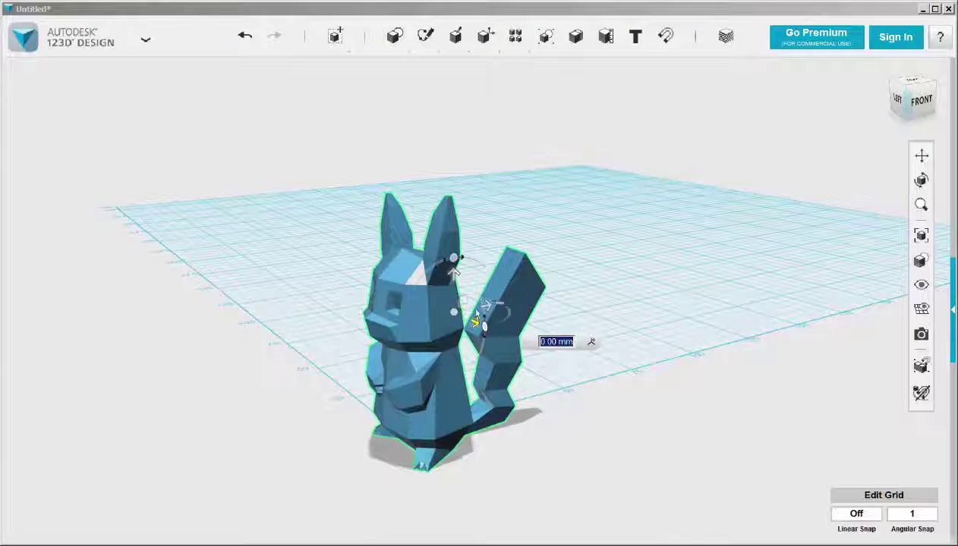
left_click_drag(507, 307, 687, 243)
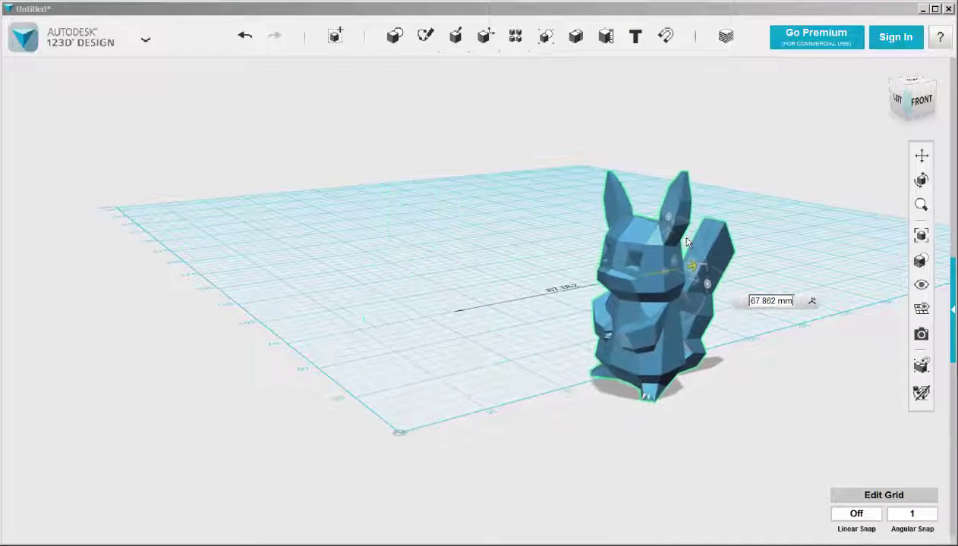
left_click_drag(695, 281, 519, 214)
left_click(576, 215)
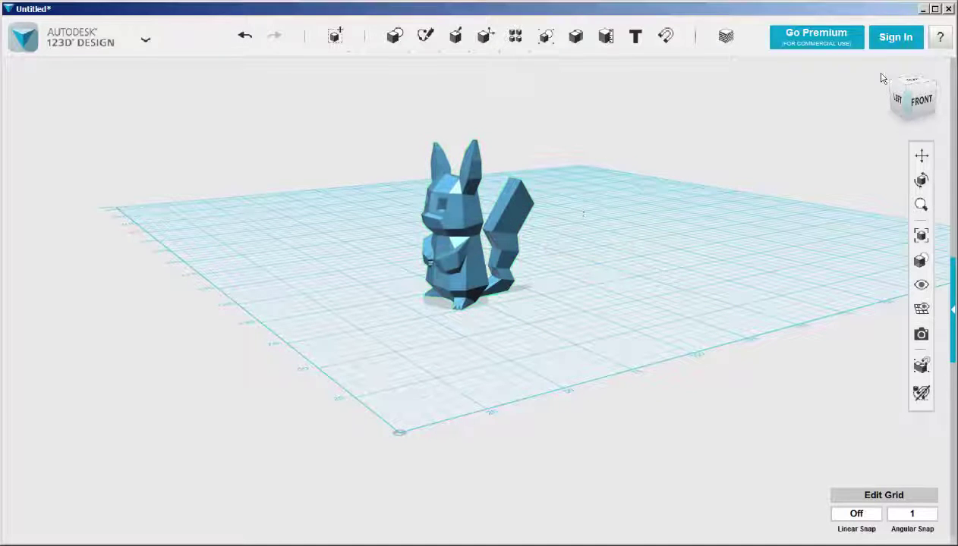
- Return to the home view and switch the projection to perspective
left_click(884, 72)
left_click(935, 126)
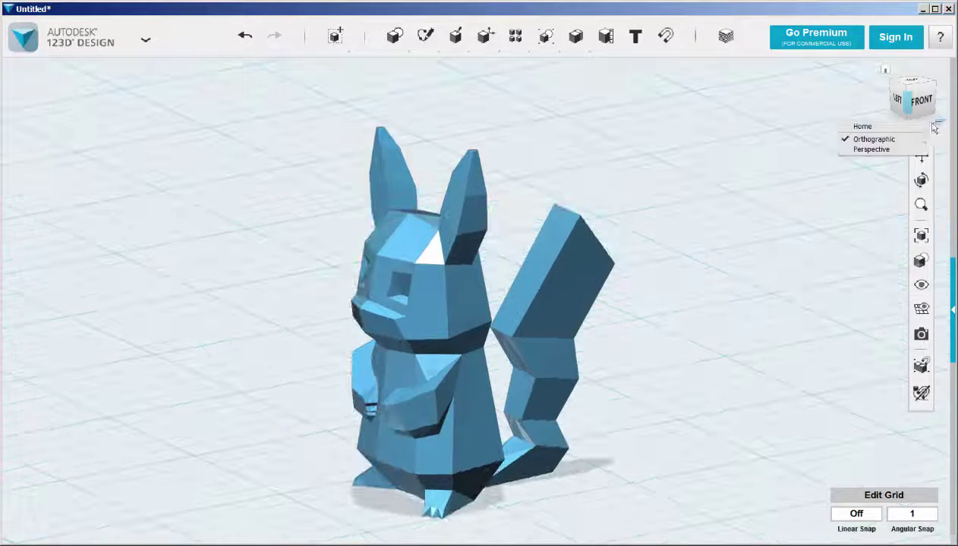
left_click(869, 150)
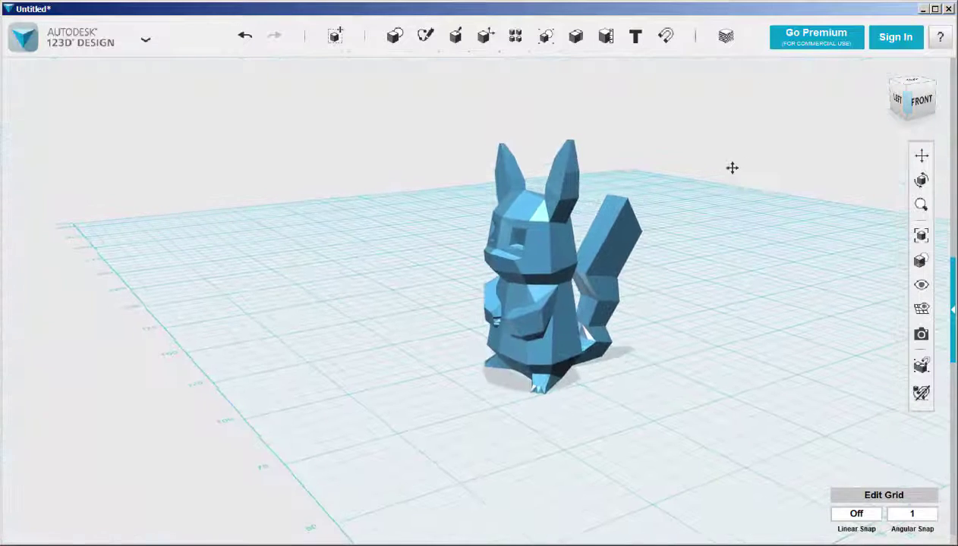
- Place a radius-10 sphere primitive beside the Pikachu
mouse_move(386, 31)
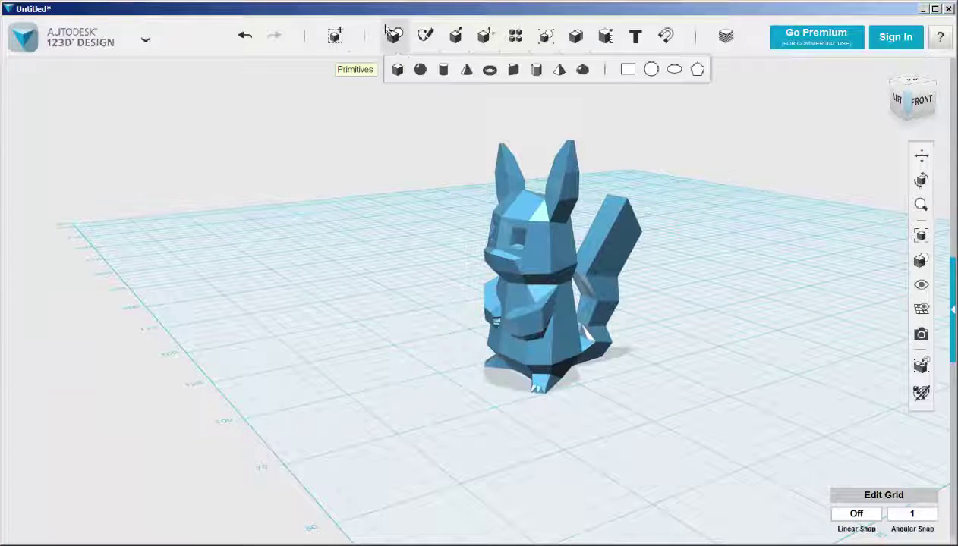
left_click(419, 69)
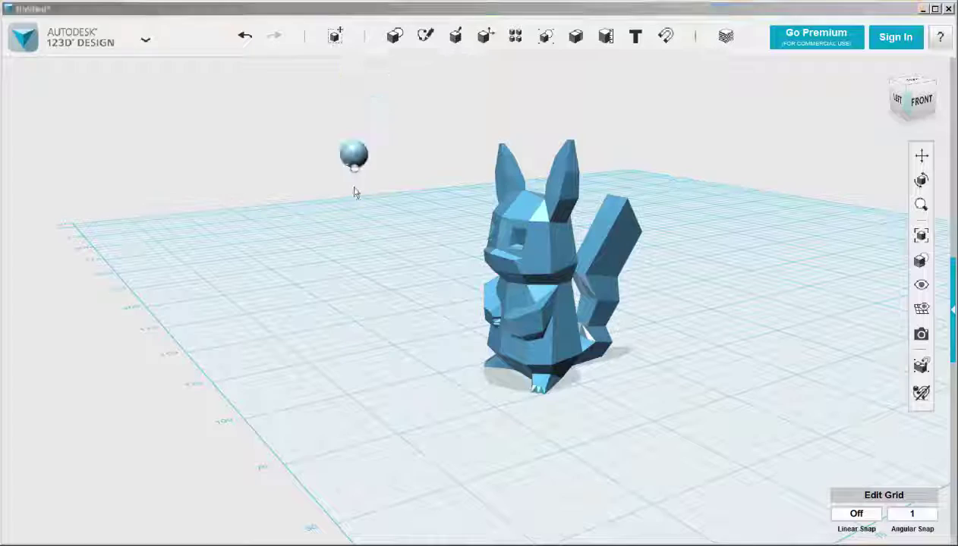
left_click(446, 399)
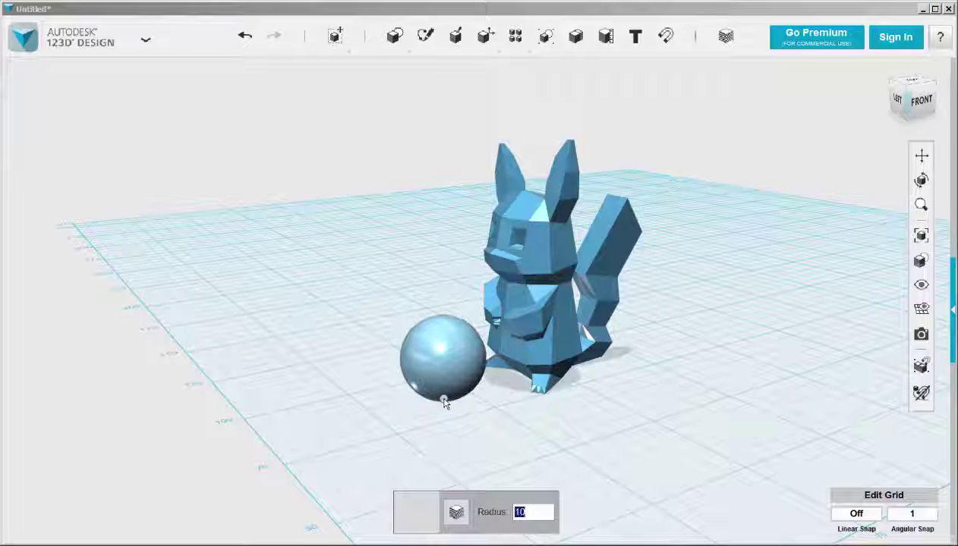
left_click(443, 400)
- Add a default 20 mm box left of the sphere and view the scene from the front
mouse_move(392, 35)
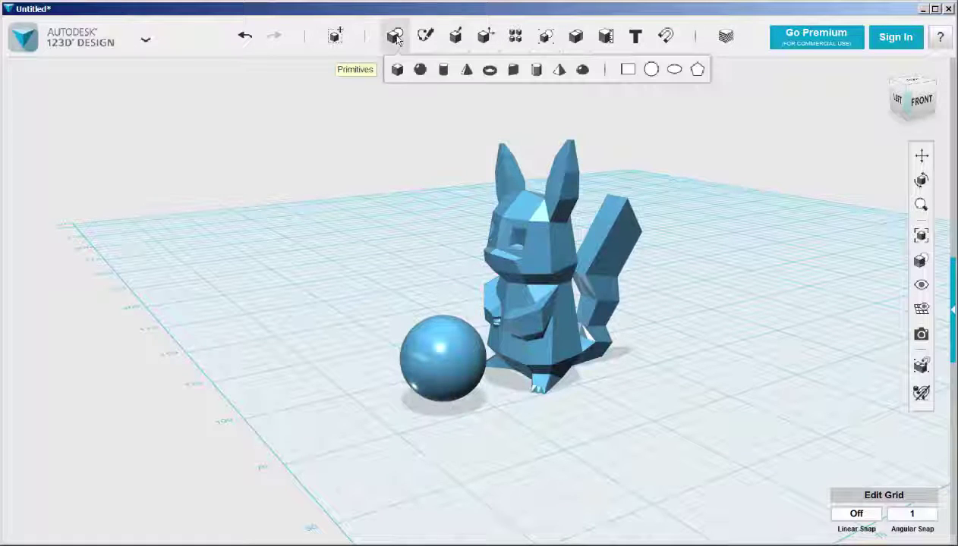
left_click(393, 70)
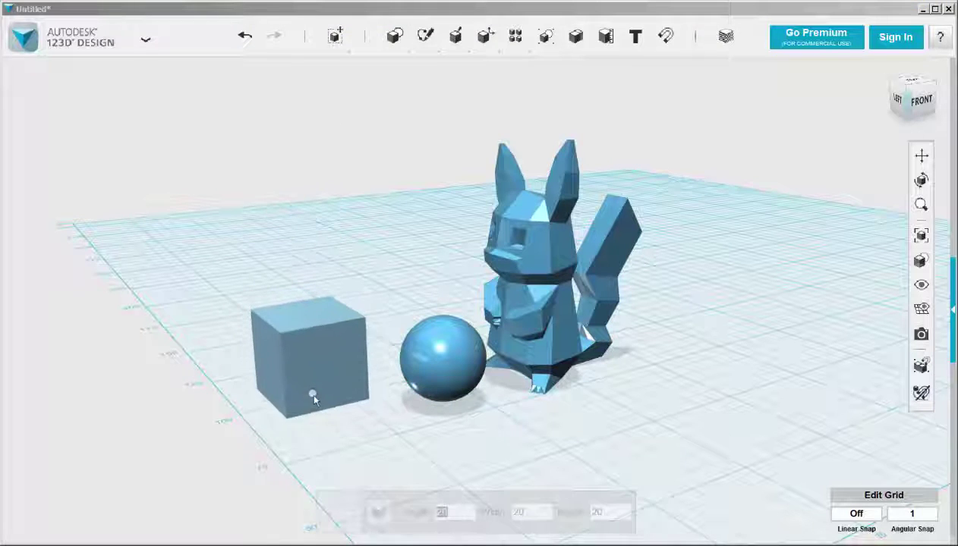
left_click(320, 407)
left_click(322, 413)
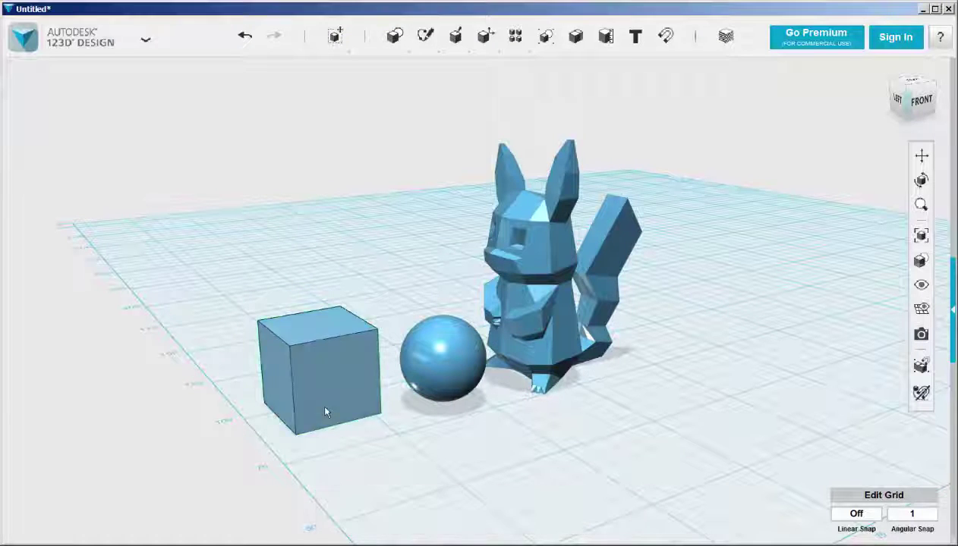
left_click(928, 103)
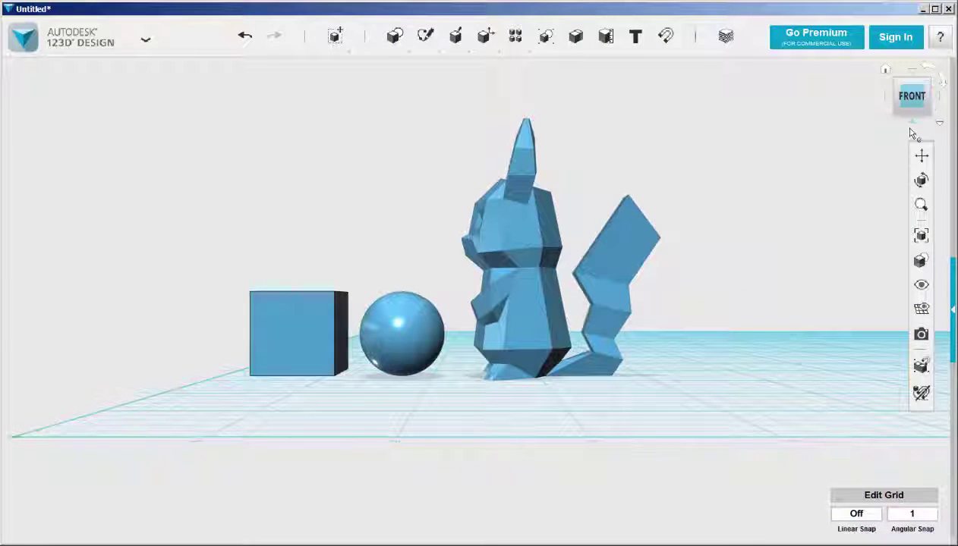
- Switch the view to orthographic and frame the box's front face
left_click(940, 125)
left_click(880, 139)
middle_click_drag(357, 241, 432, 288)
scroll(432, 287, "up", 3)
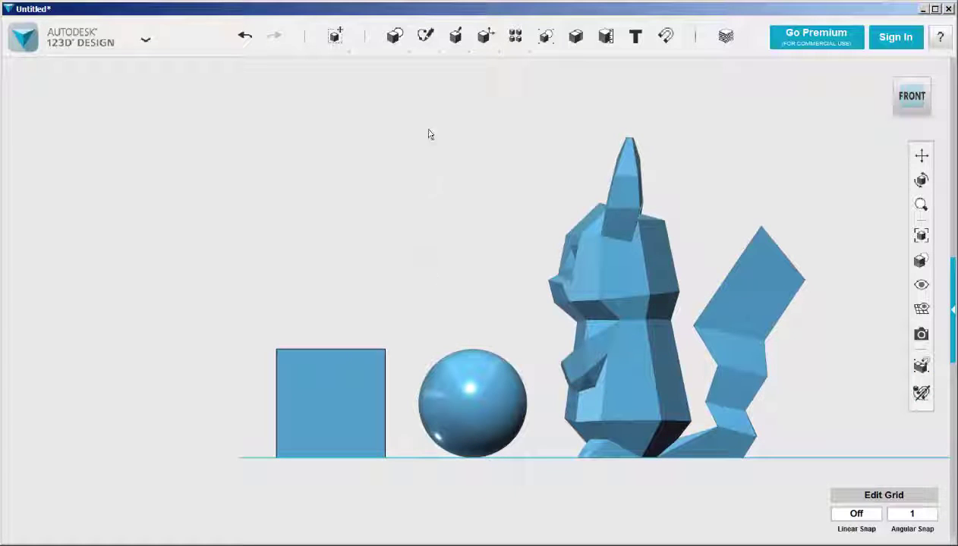
- Sketch the first horizontal polyline across the box's front face
mouse_move(423, 36)
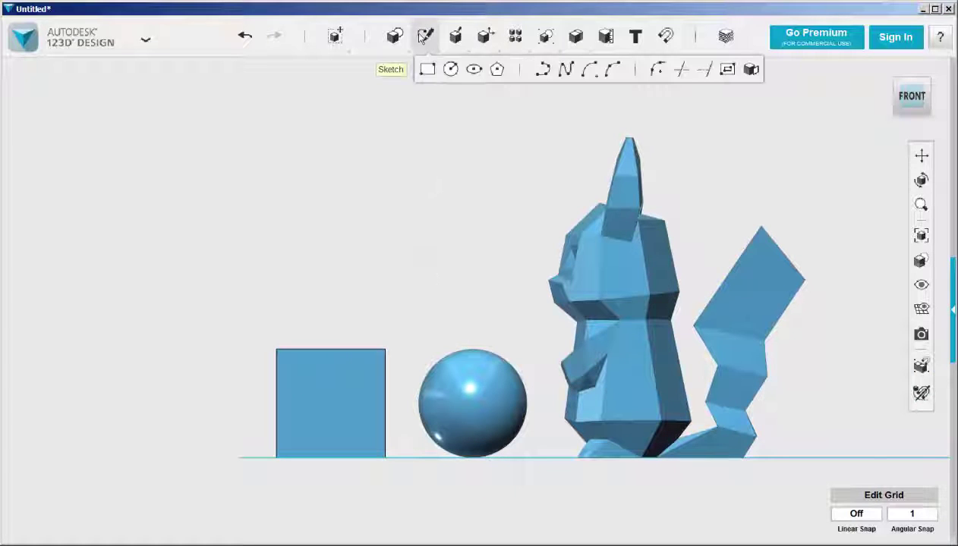
left_click(543, 70)
left_click(329, 400)
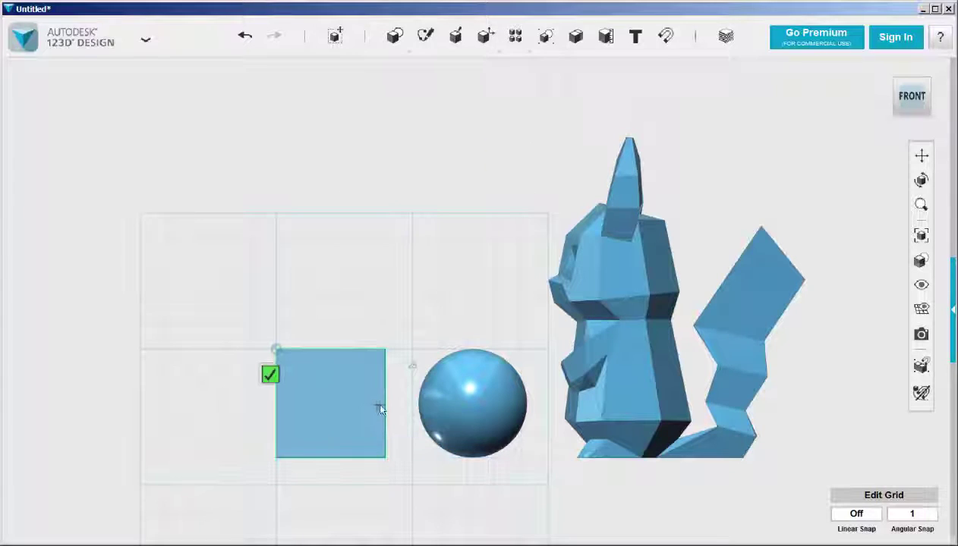
left_click(339, 411)
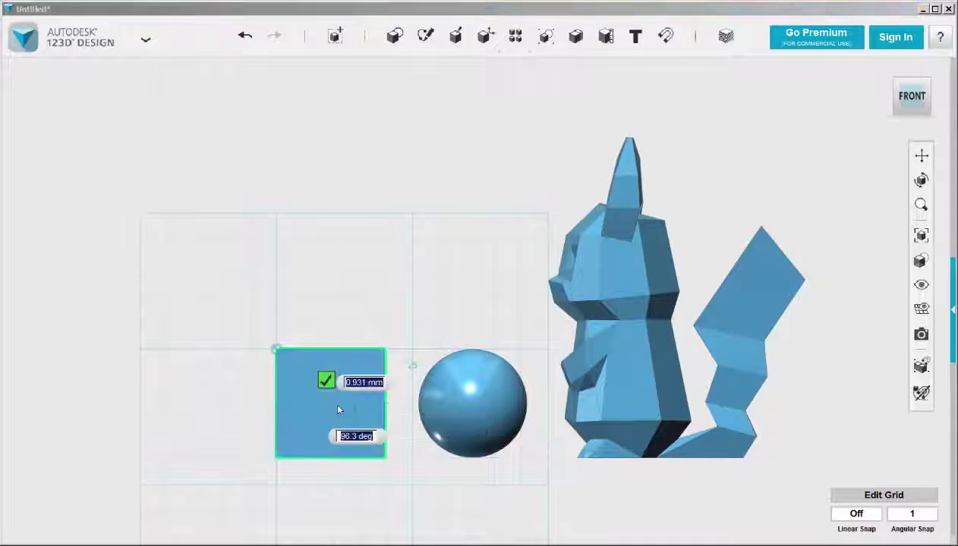
scroll(274, 406, "up", 3)
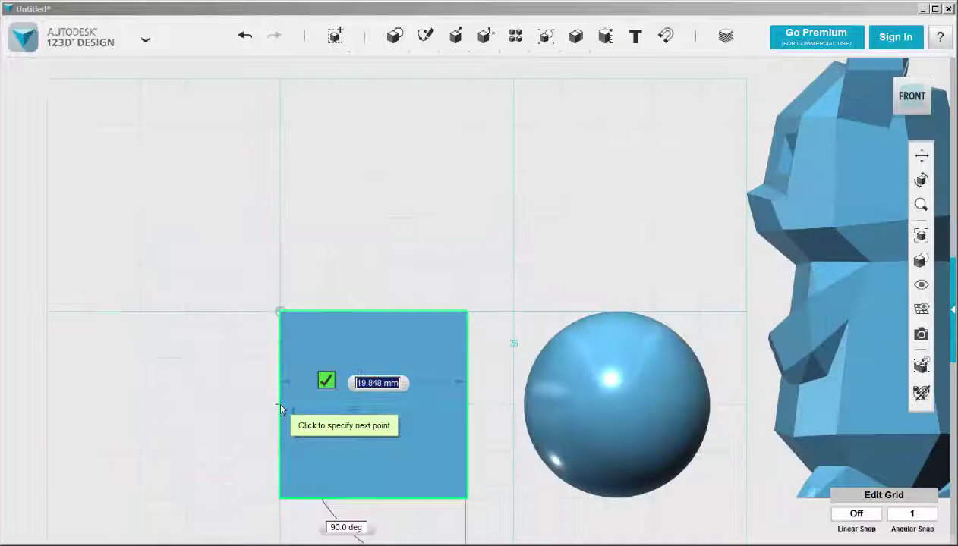
left_click(280, 406)
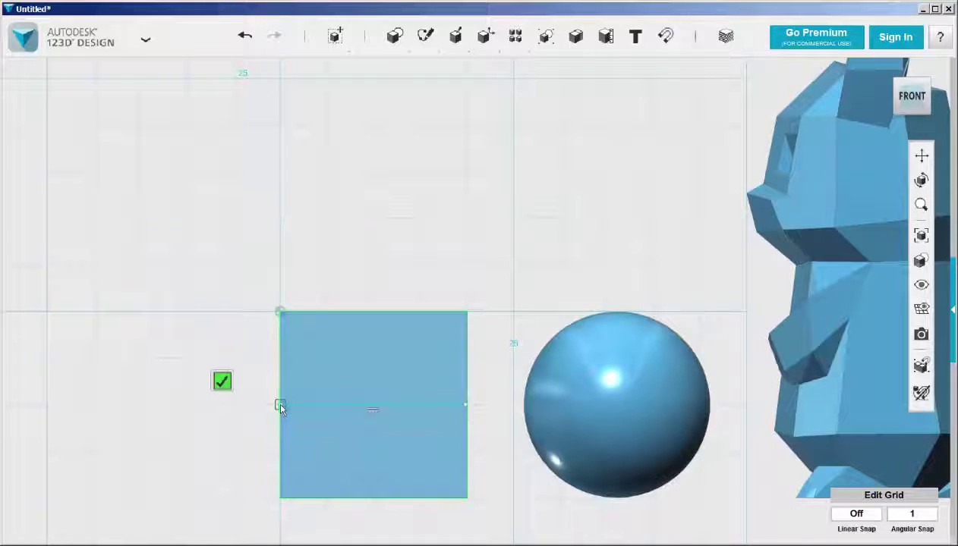
left_click(223, 382)
- Sketch a second, lower horizontal polyline across the front face and orbit to view from above
mouse_move(425, 35)
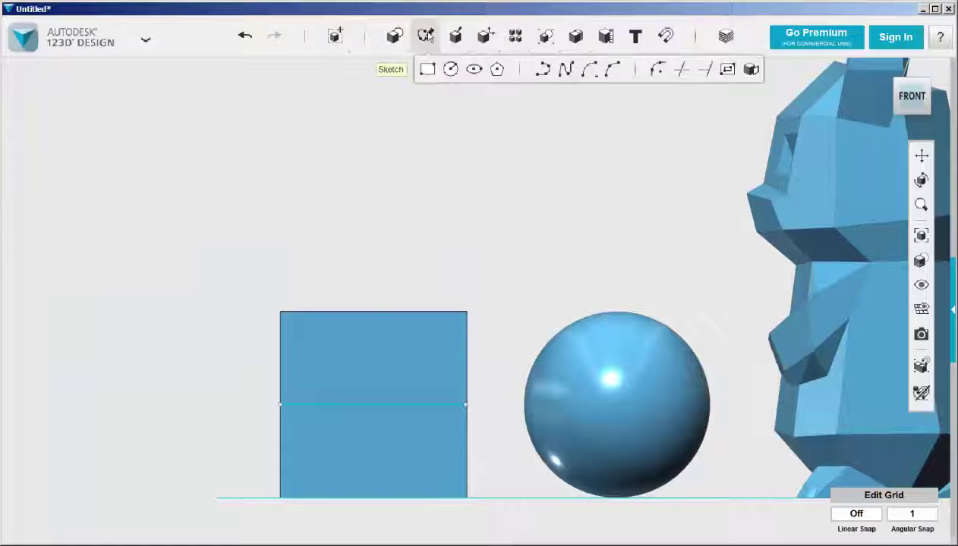
left_click(541, 72)
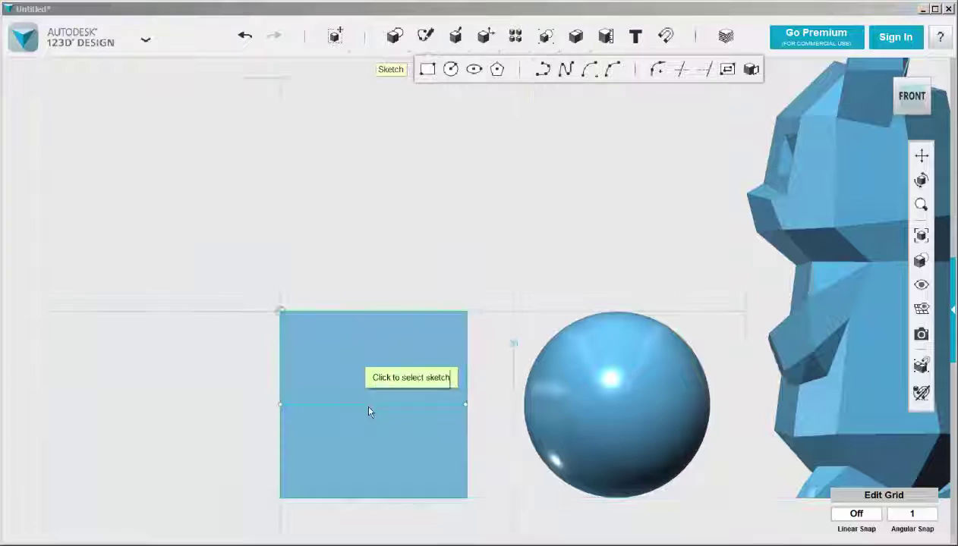
left_click(395, 461)
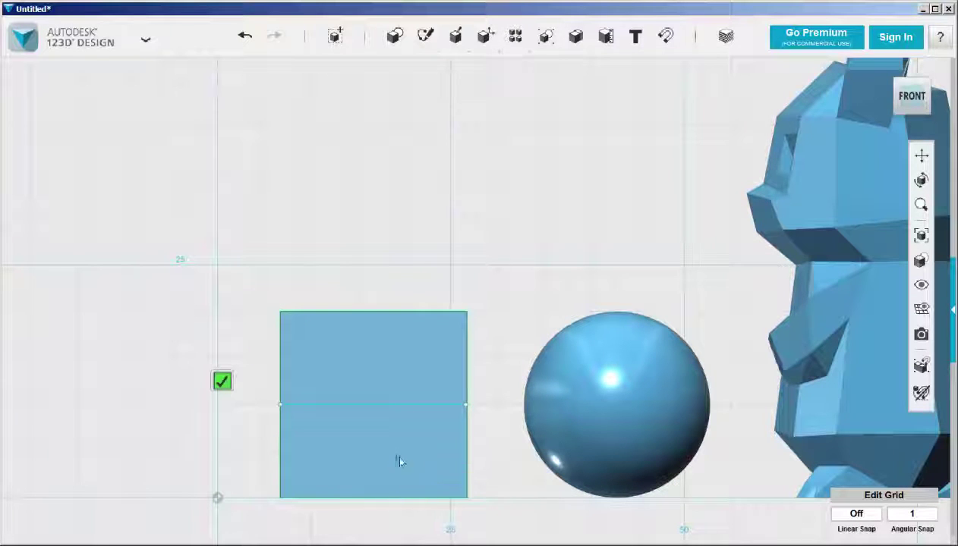
left_click(465, 469)
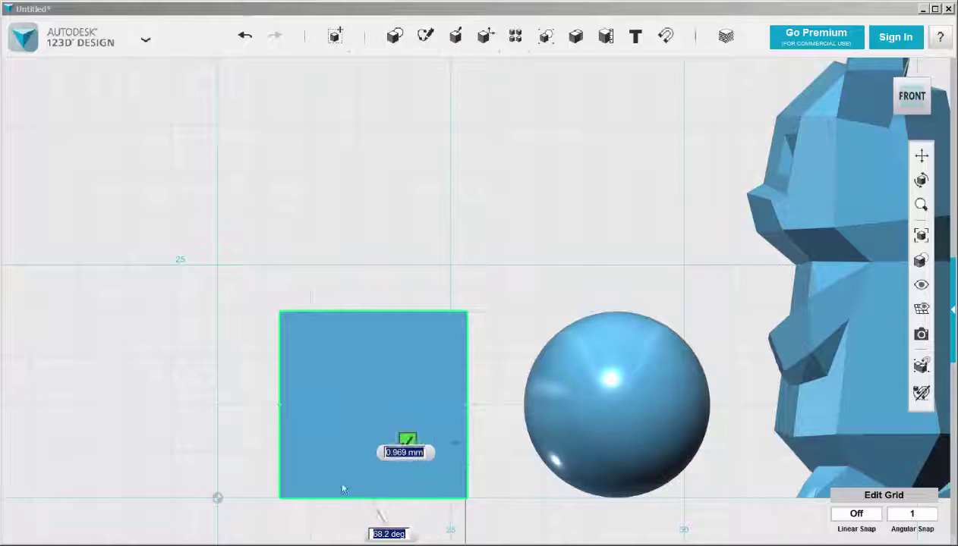
left_click(280, 463)
left_click(221, 442)
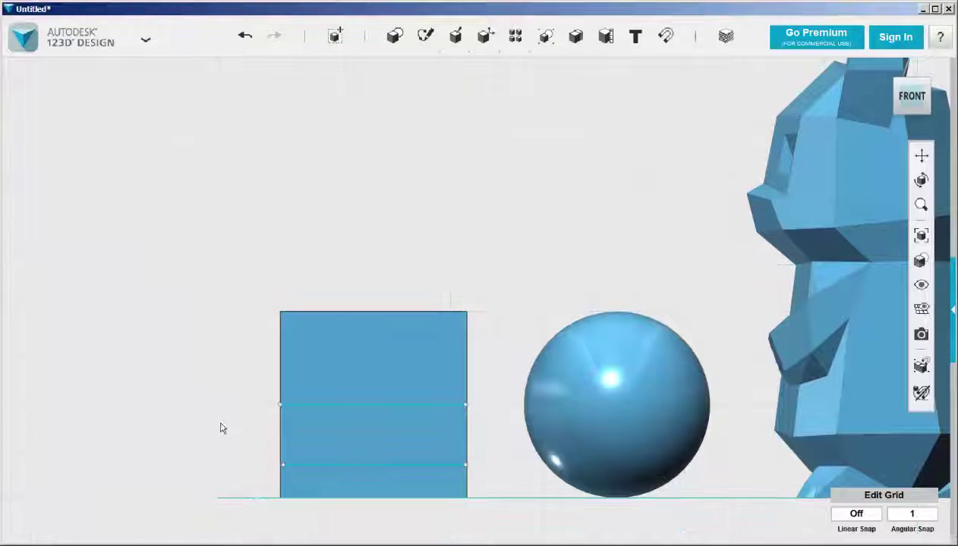
scroll(221, 422, "down", 3)
middle_click_drag(225, 416, 255, 349)
right_click_drag(255, 349, 265, 373)
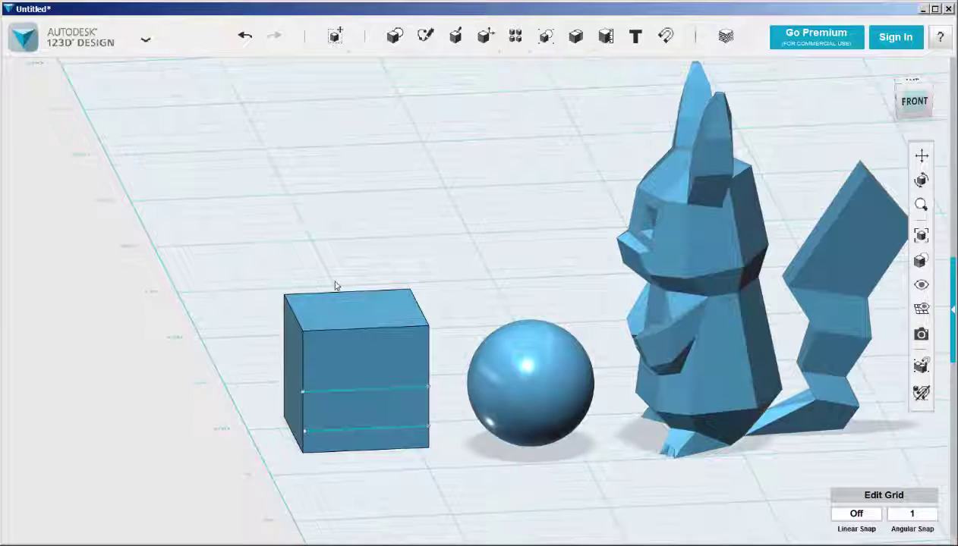
- Split the sphere with Split Solid at the cube's upper sketch line
mouse_move(456, 36)
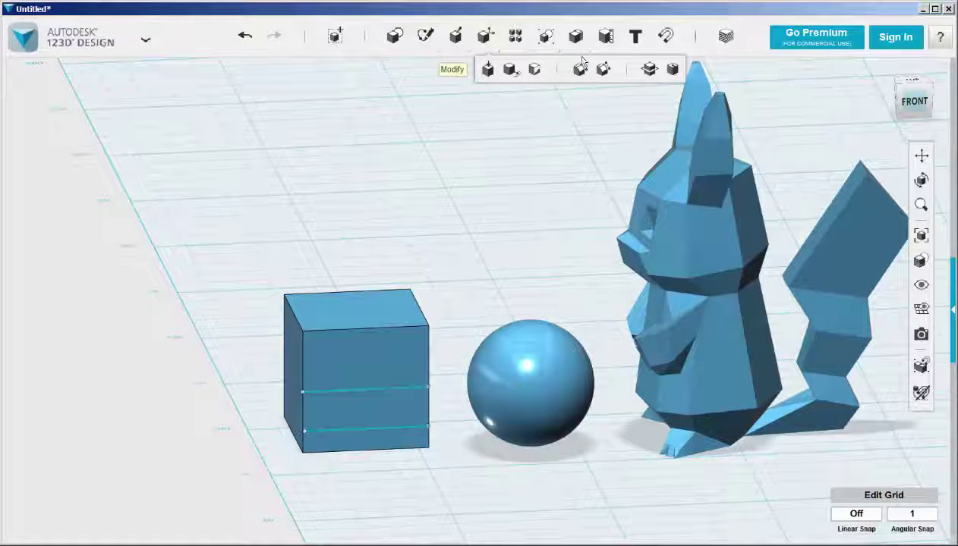
left_click(650, 71)
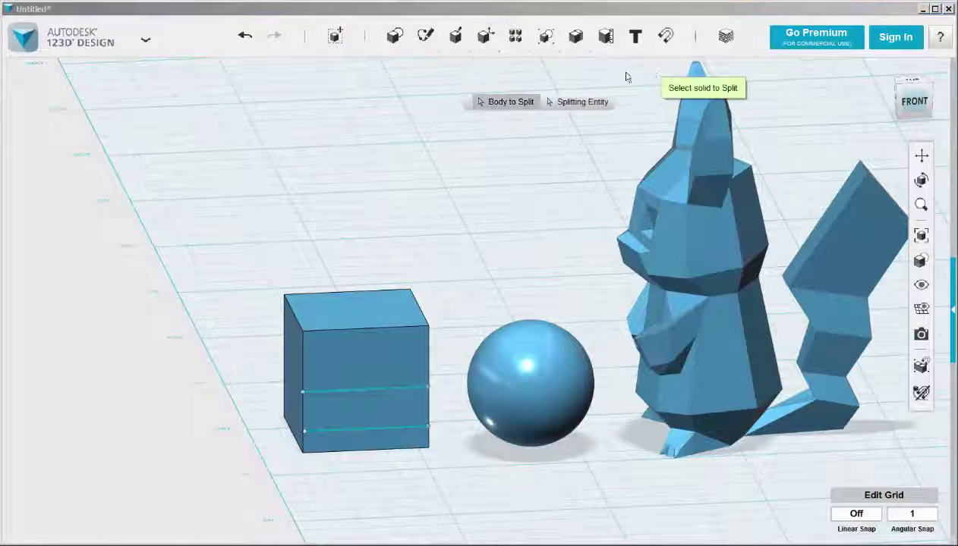
left_click(524, 363)
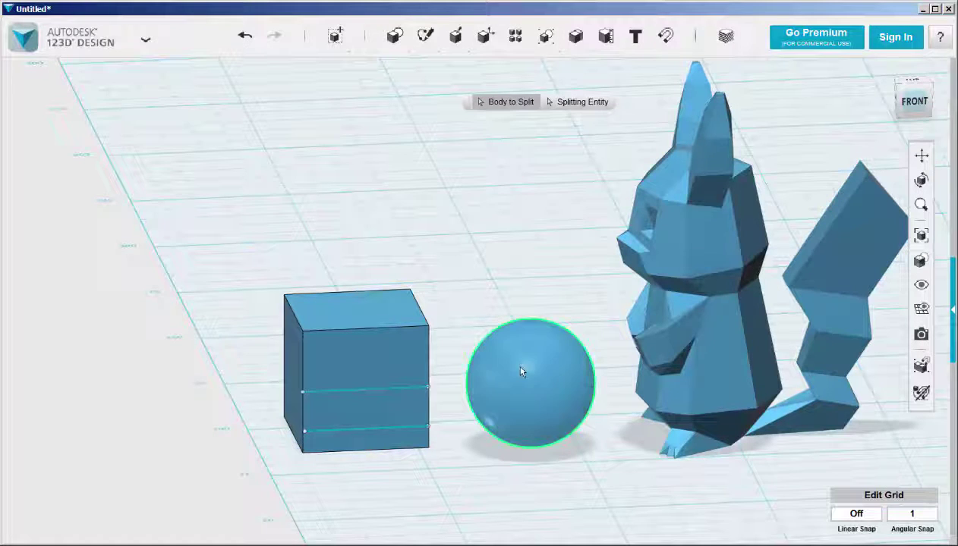
left_click(565, 104)
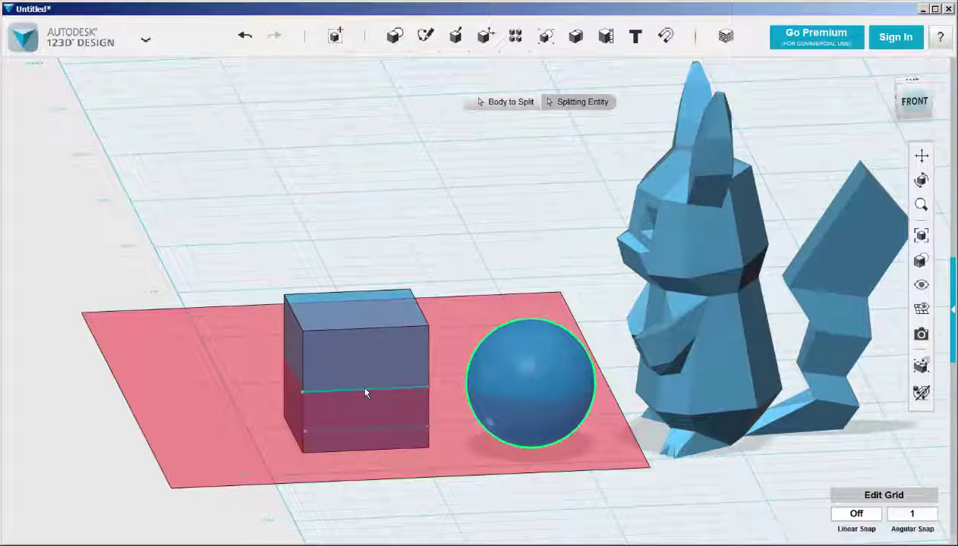
left_click(364, 392)
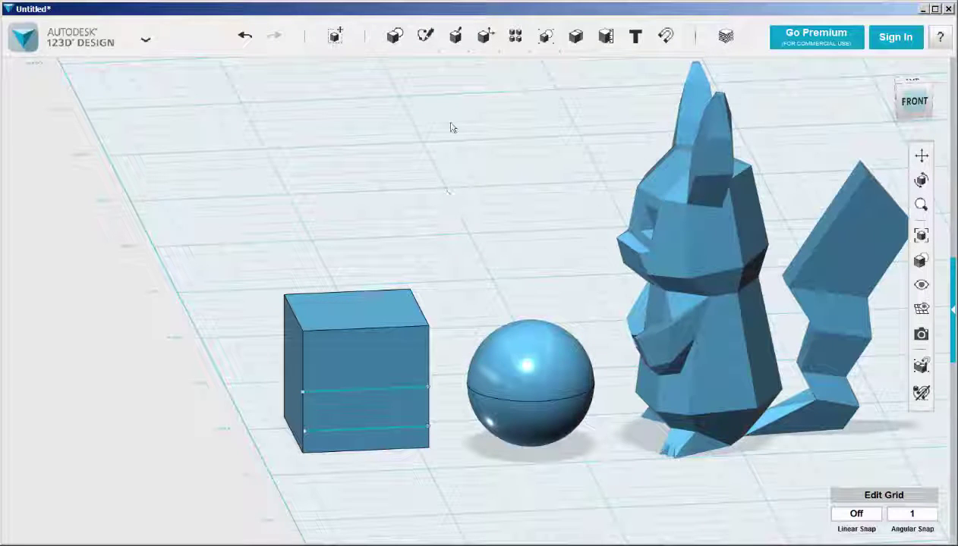
- Begin a second Split Solid with the sphere's lower half as the body
mouse_move(487, 35)
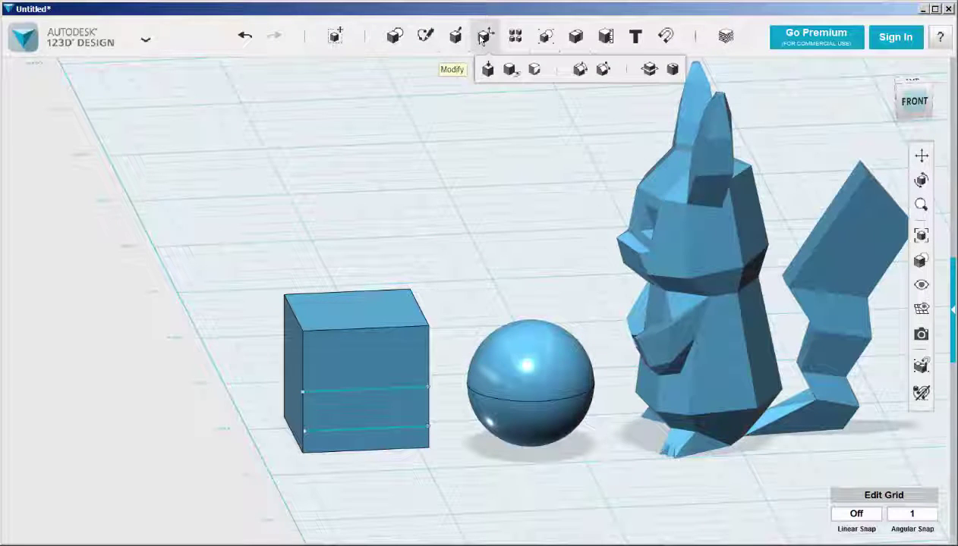
left_click(653, 71)
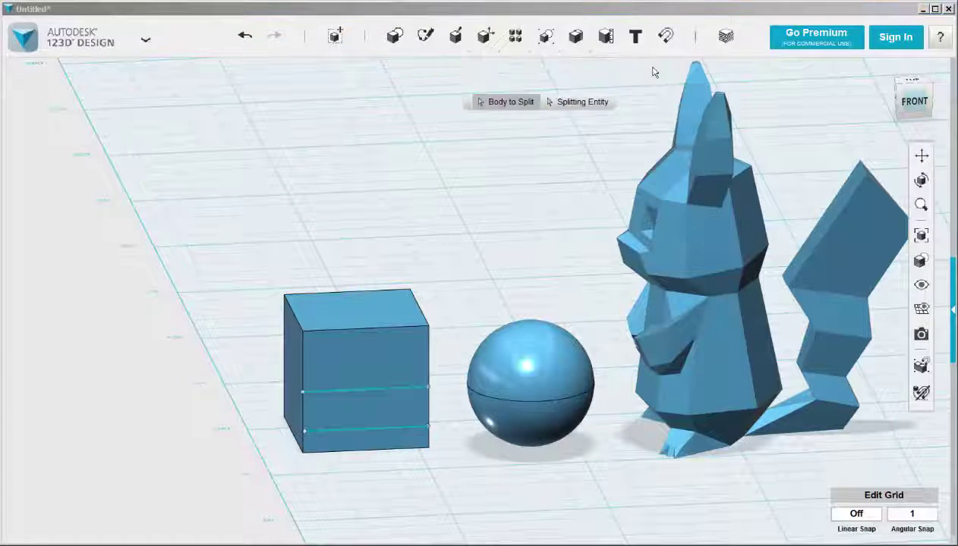
left_click(539, 434)
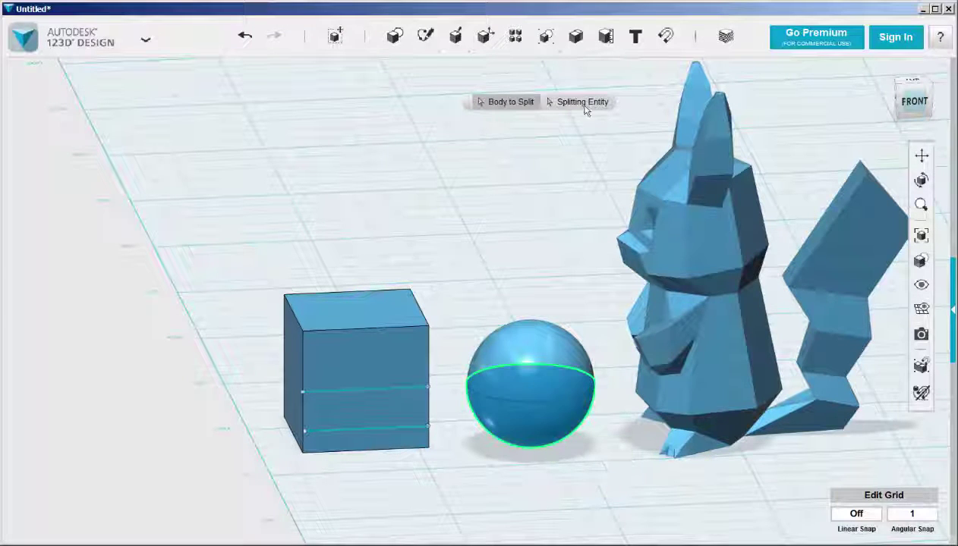
- Cut the sphere's lower half at the cube's lower sketch line
left_click(375, 429)
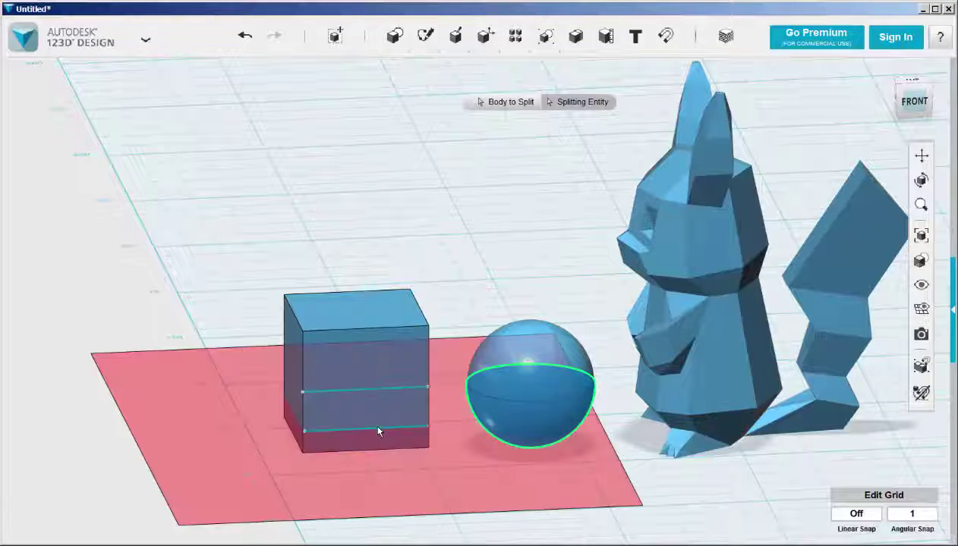
left_click(447, 252)
right_click_drag(412, 233, 406, 222)
- Delete the sphere's upper half and the bottom cap, leaving a bowl
left_click(507, 340)
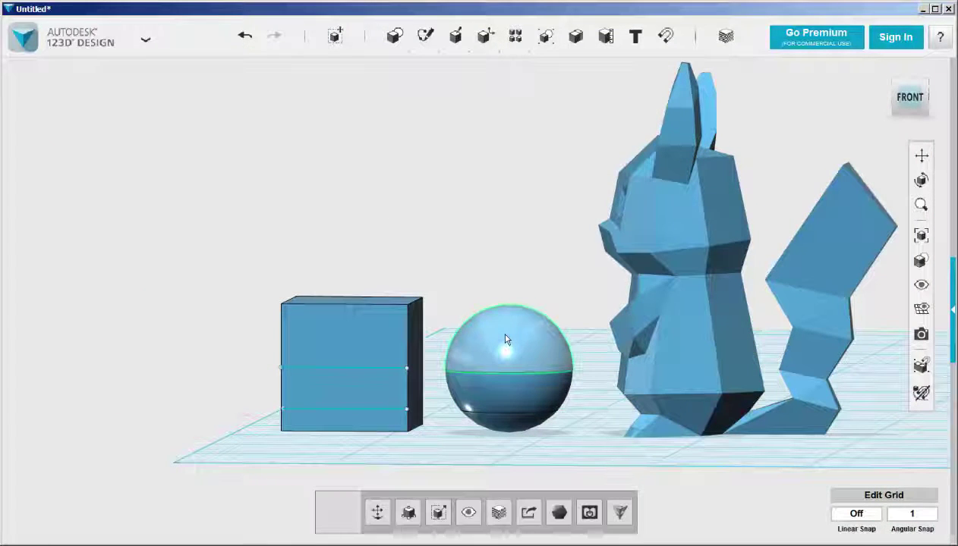
key("Delete")
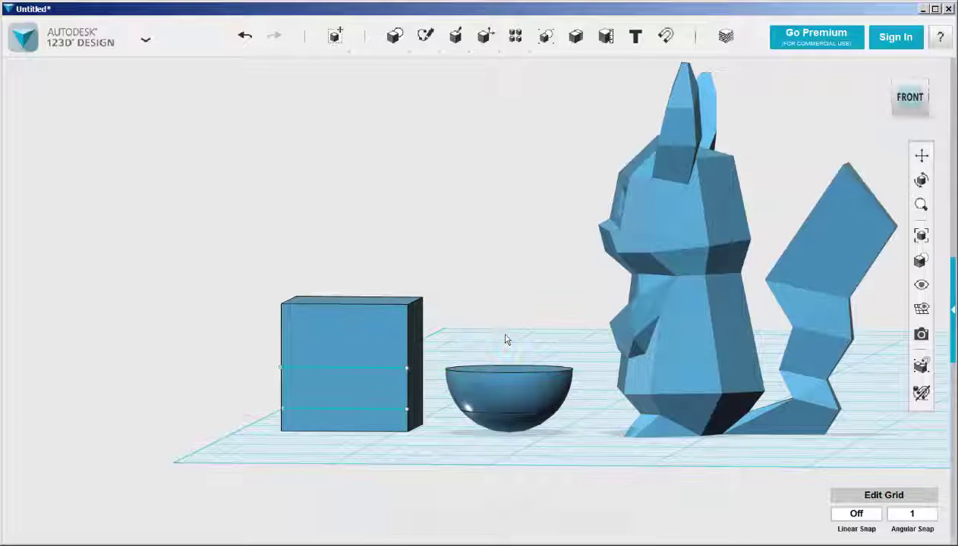
left_click(500, 414)
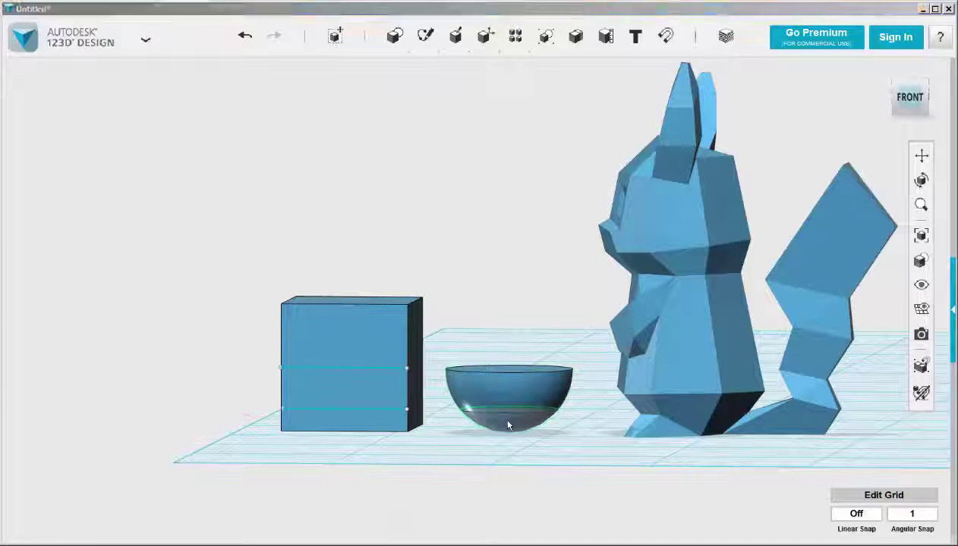
key("Delete")
right_click_drag(481, 324, 534, 397)
- Shell the bowl from its flat top face with walls about 1.06 mm thick
scroll(505, 377, "up", 3)
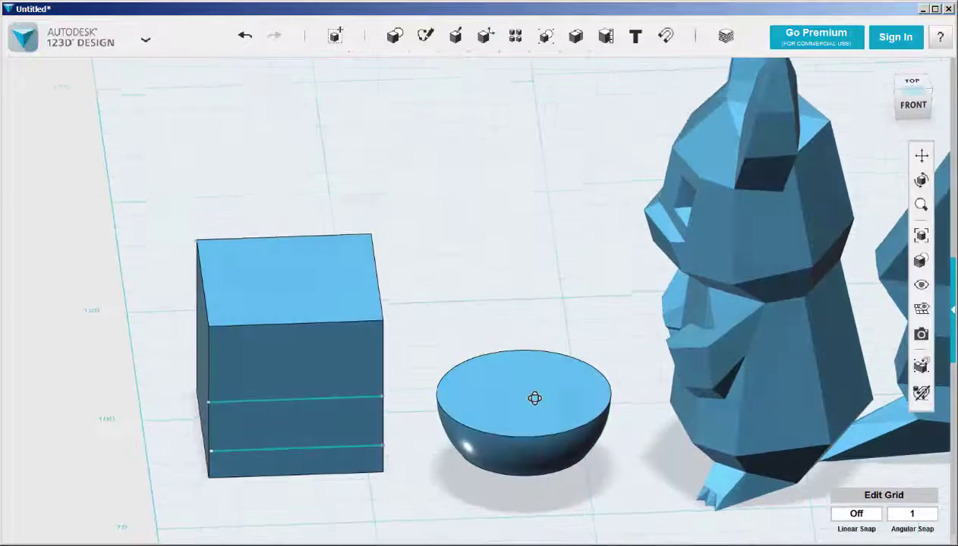
left_click(531, 372)
mouse_move(555, 428)
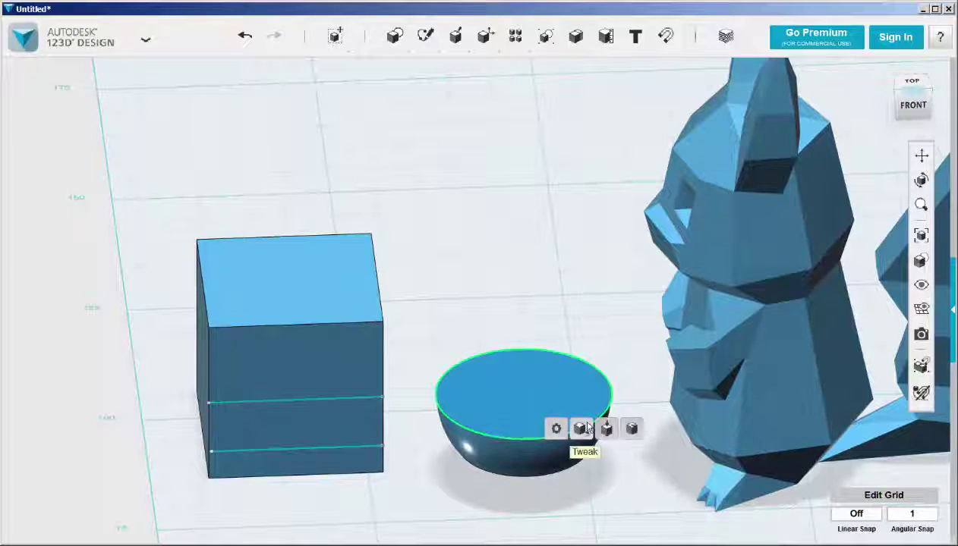
left_click(631, 429)
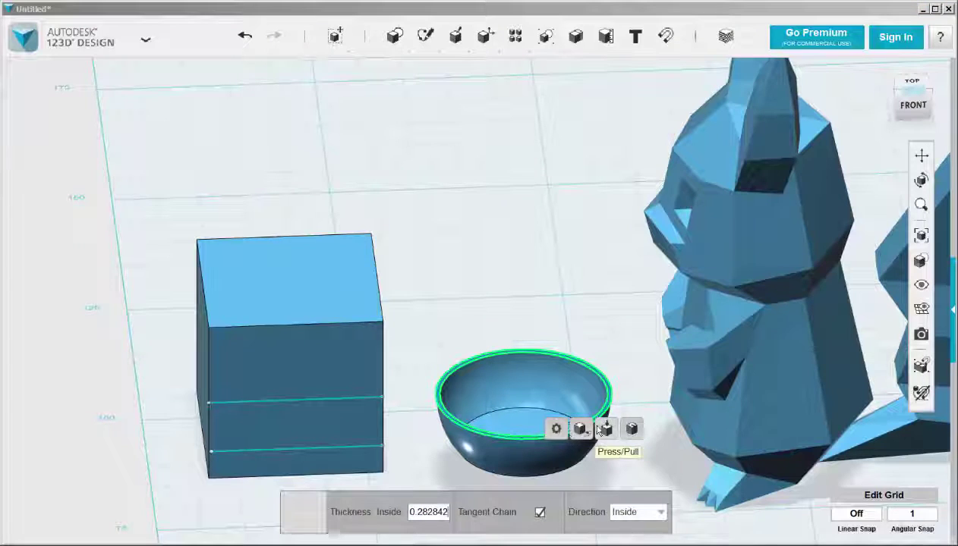
right_click_drag(511, 444, 571, 443)
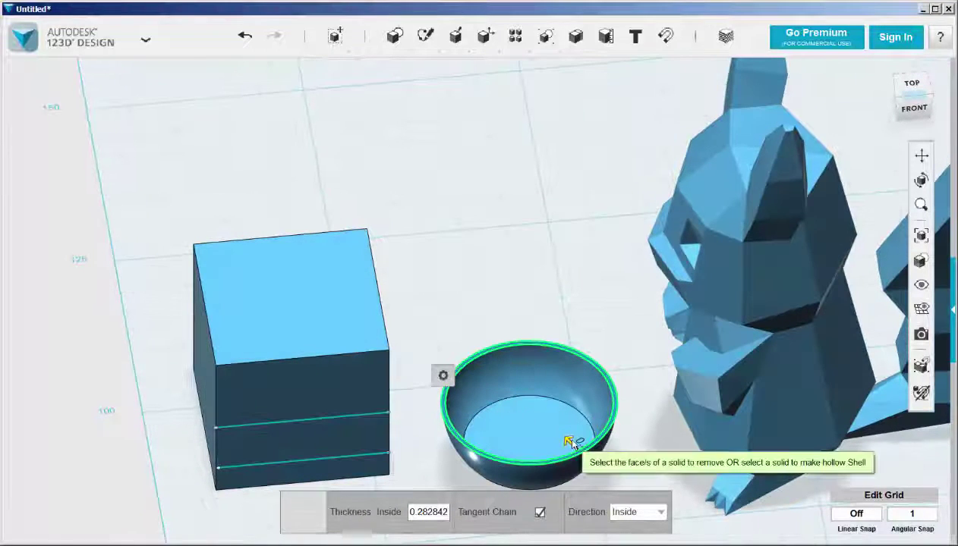
left_click_drag(569, 443, 565, 438)
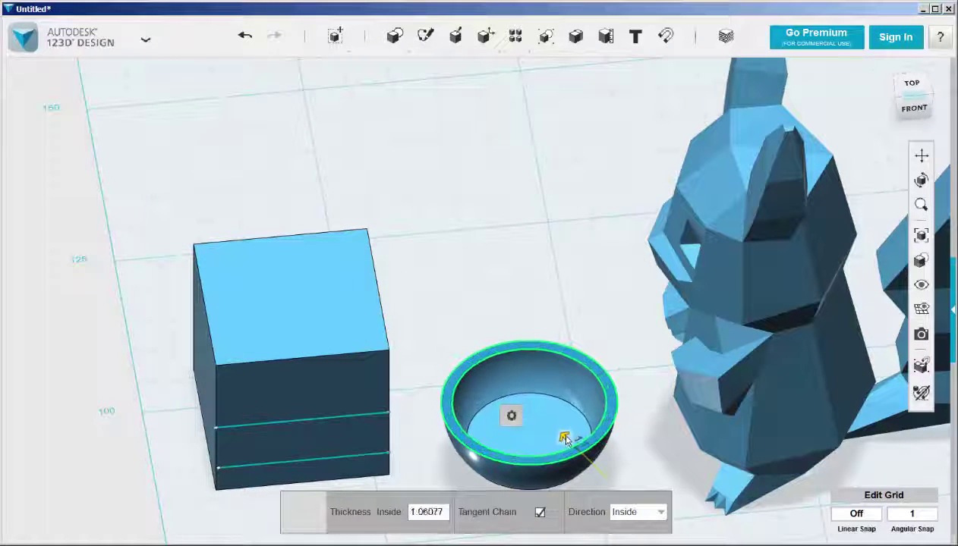
key("Return")
- Raise the bowl's inner floor by 0.807 mm with Press/Pull
left_click(530, 419)
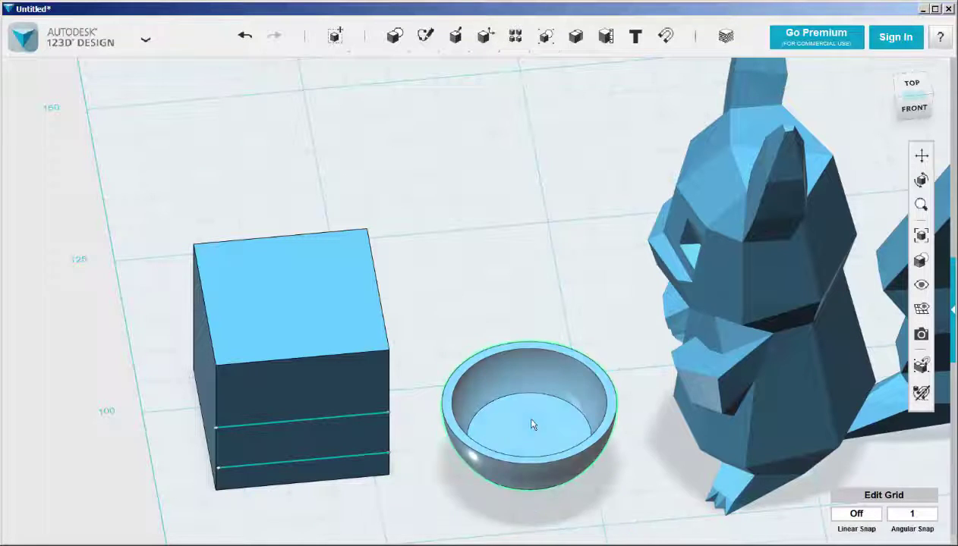
left_click(531, 412)
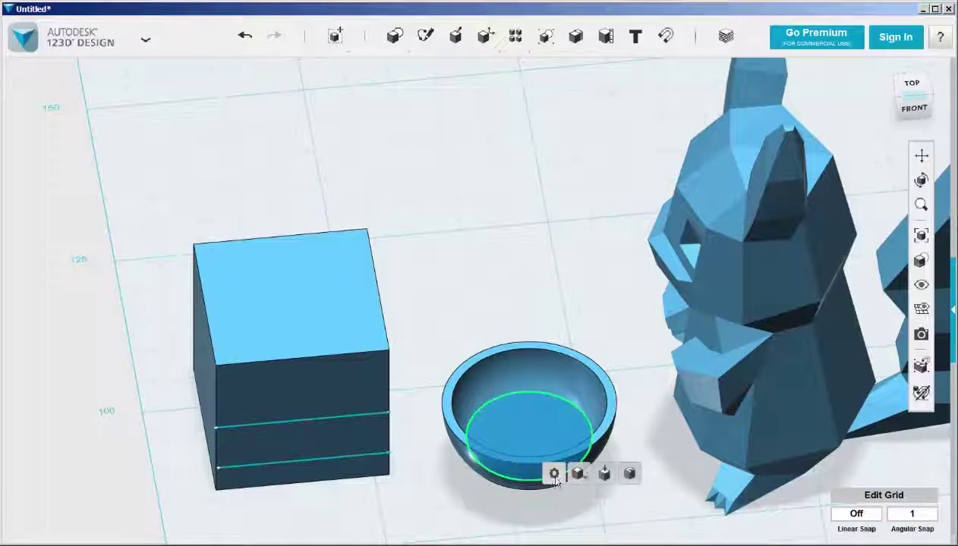
left_click(603, 474)
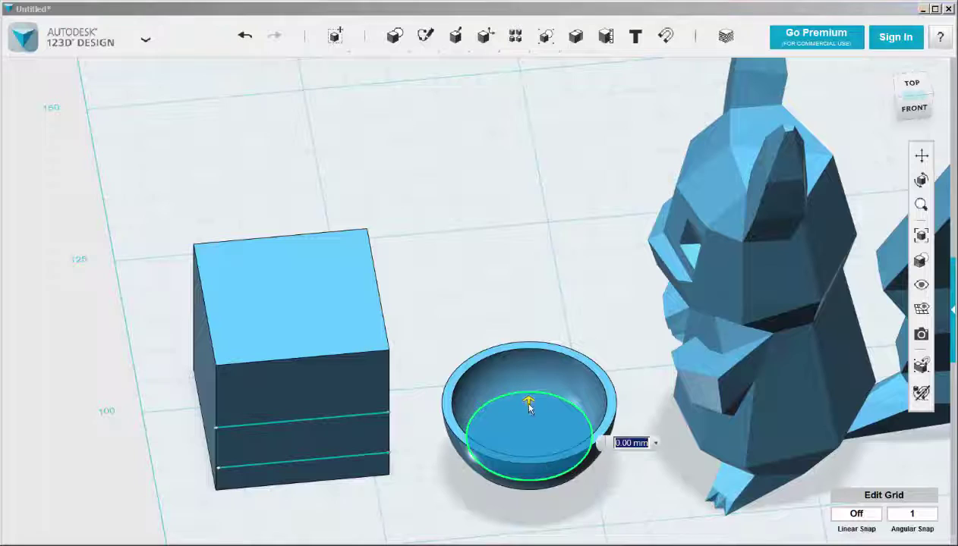
left_click_drag(528, 403, 531, 400)
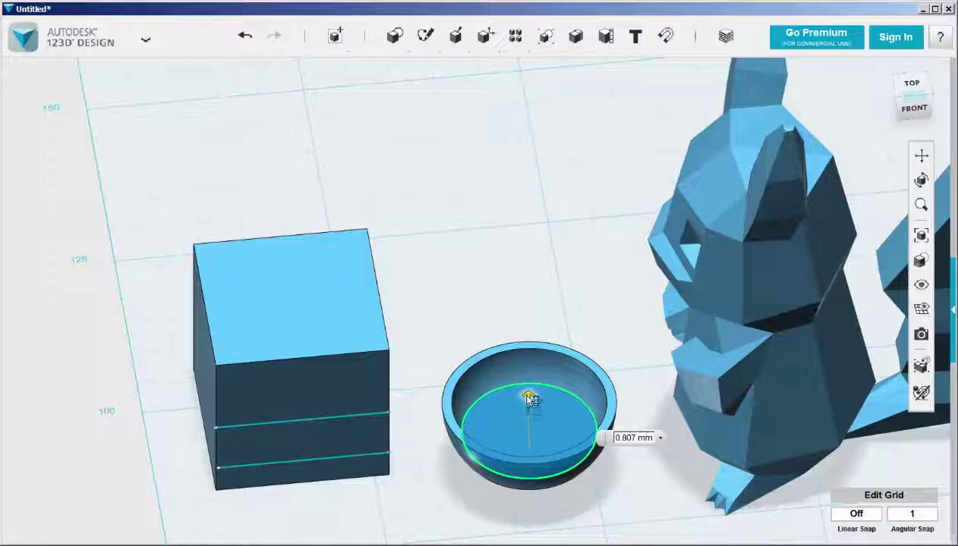
left_click(446, 226)
scroll(470, 218, "down", 2)
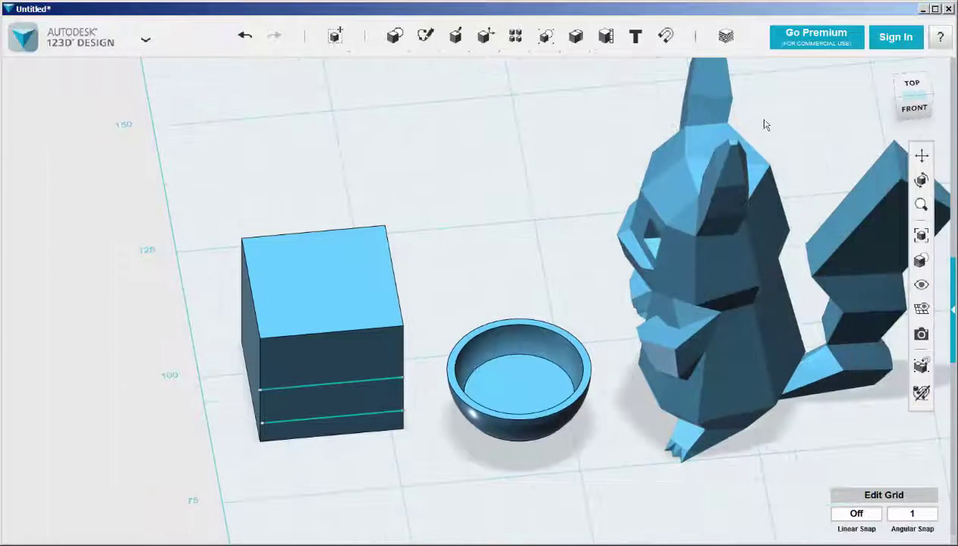
- From Top view, slide the bowl 10.07 mm toward the Pikachu, then undo once
left_click(913, 89)
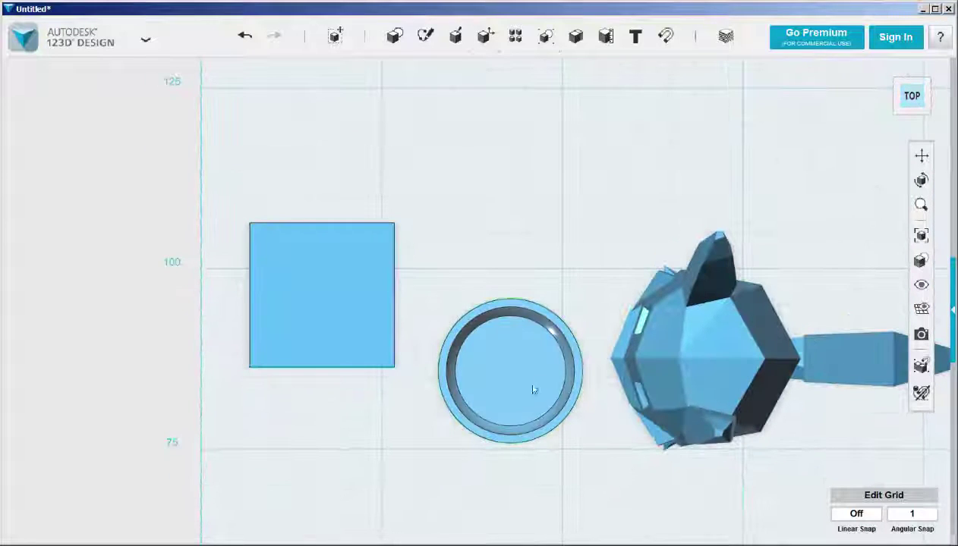
left_click(521, 399)
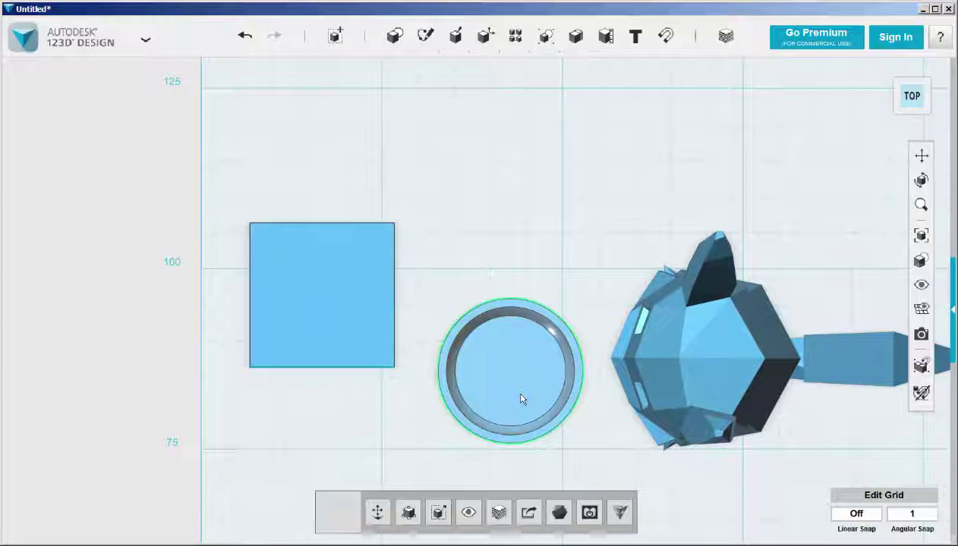
left_click(378, 513)
left_click_drag(553, 371, 632, 372)
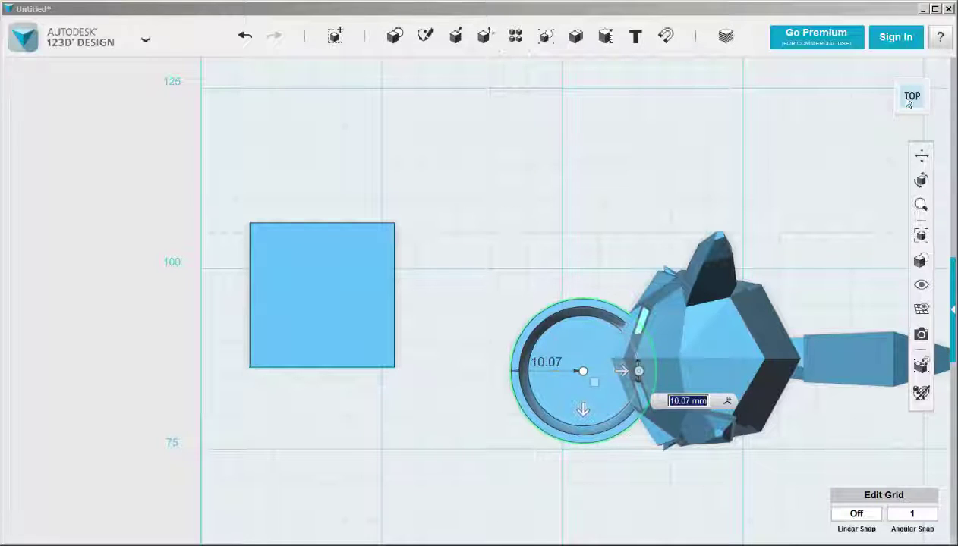
left_click(883, 71)
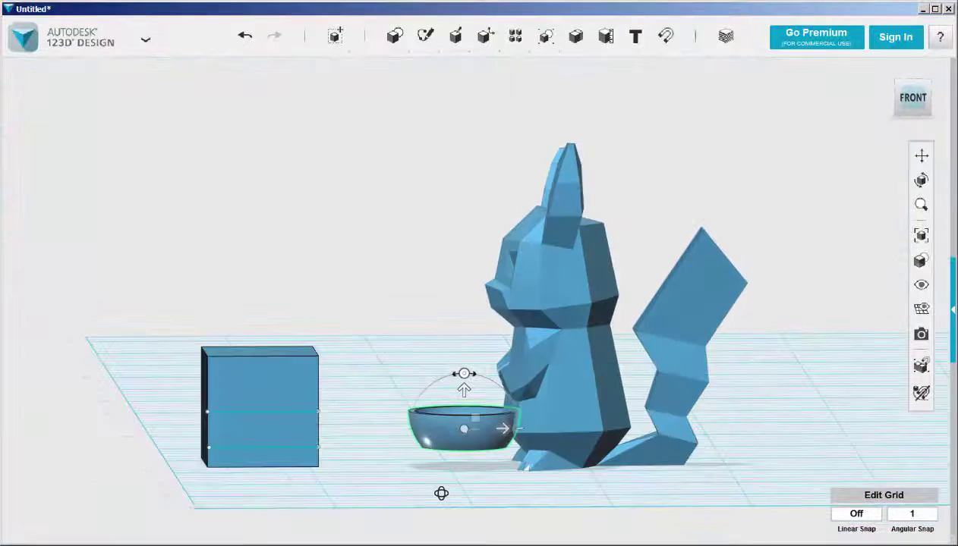
left_click(243, 36)
right_click_drag(310, 213, 333, 199)
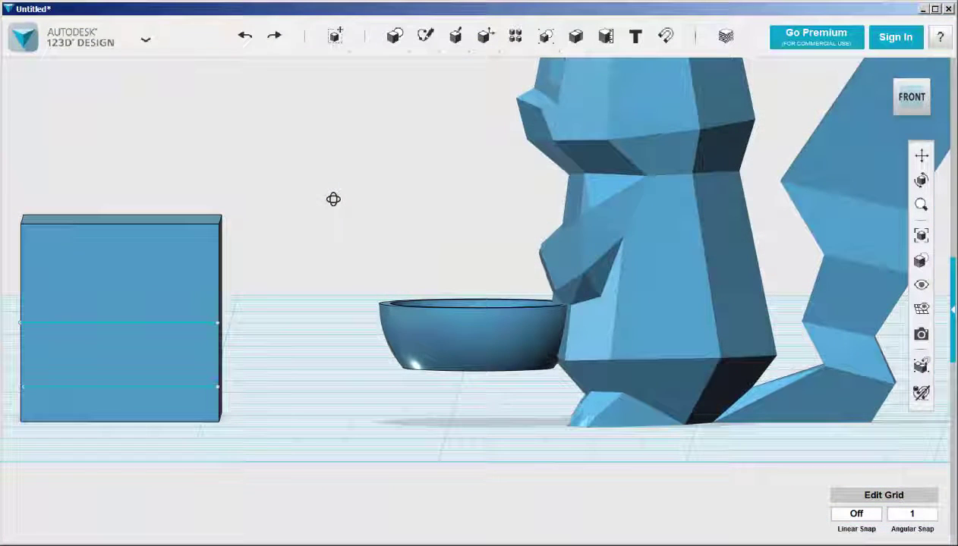
- Scale the bowl up uniformly about 1.14 times and drop it onto the grid
left_click(439, 317)
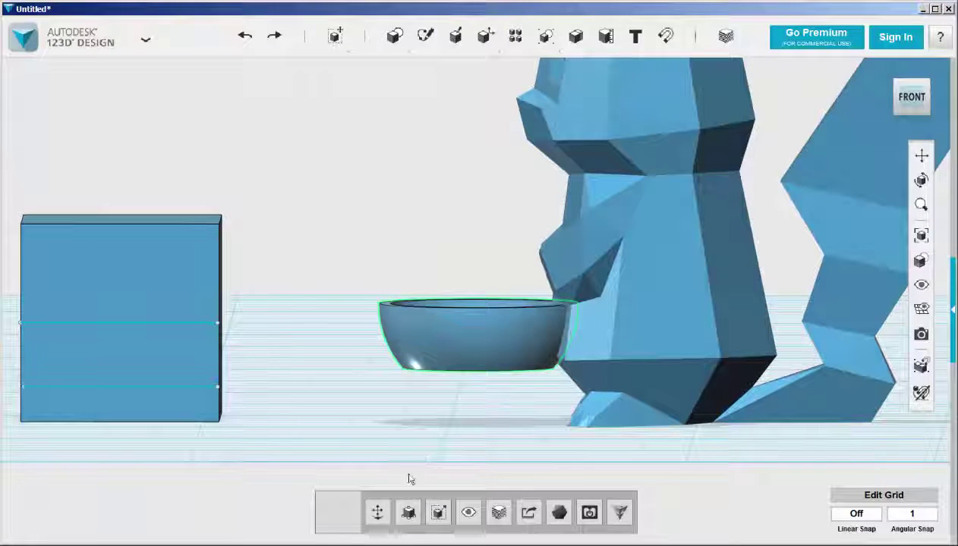
left_click(438, 512)
left_click_drag(495, 337, 509, 334)
left_click(403, 205)
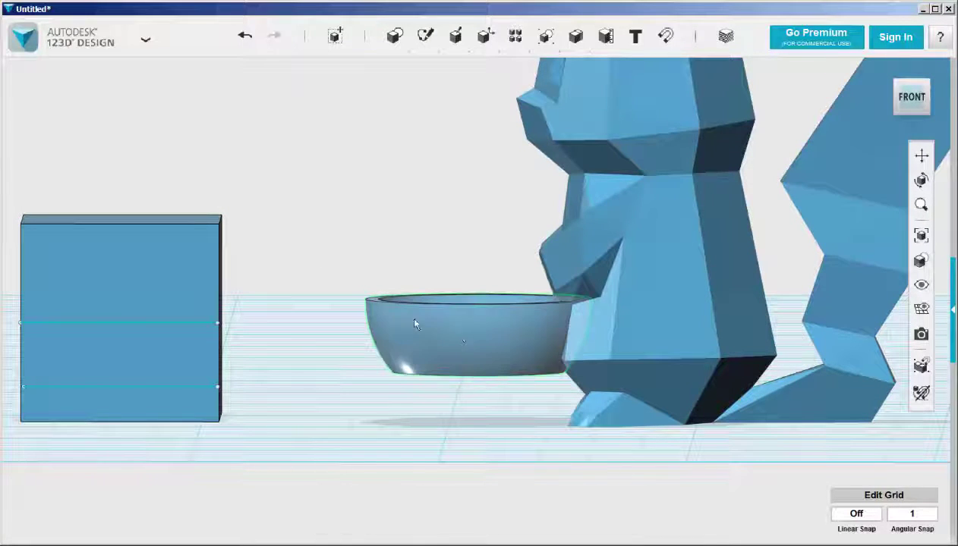
left_click(466, 338)
key("d")
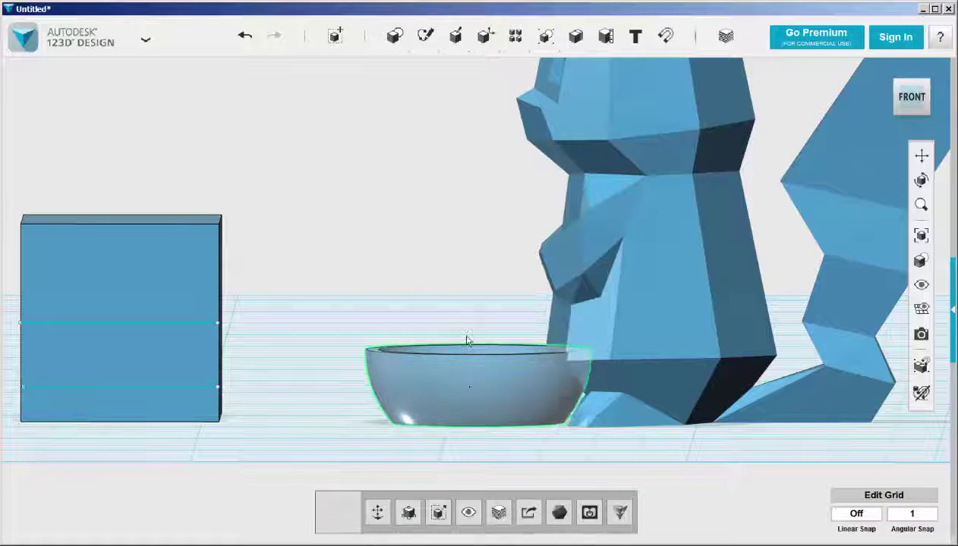
mouse_move(426, 293)
right_mouse_down()
mouse_move(468, 338)
mouse_move(447, 333)
mouse_move(453, 341)
mouse_move(438, 324)
mouse_move(424, 301)
mouse_move(430, 281)
mouse_move(430, 291)
right_mouse_up()
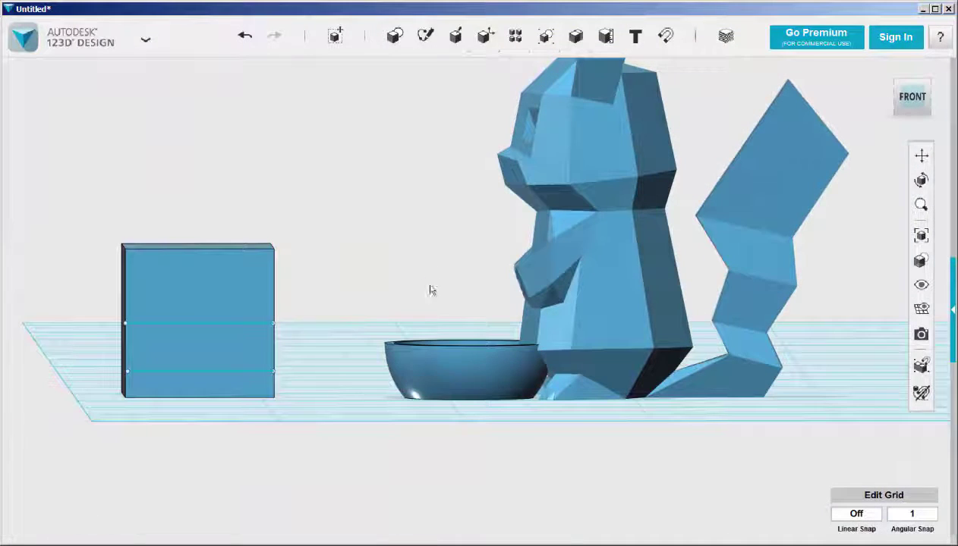
- Nudge the bowl 1.654 mm against Pikachu's feet and orbit to an elevated side angle
left_click(463, 371)
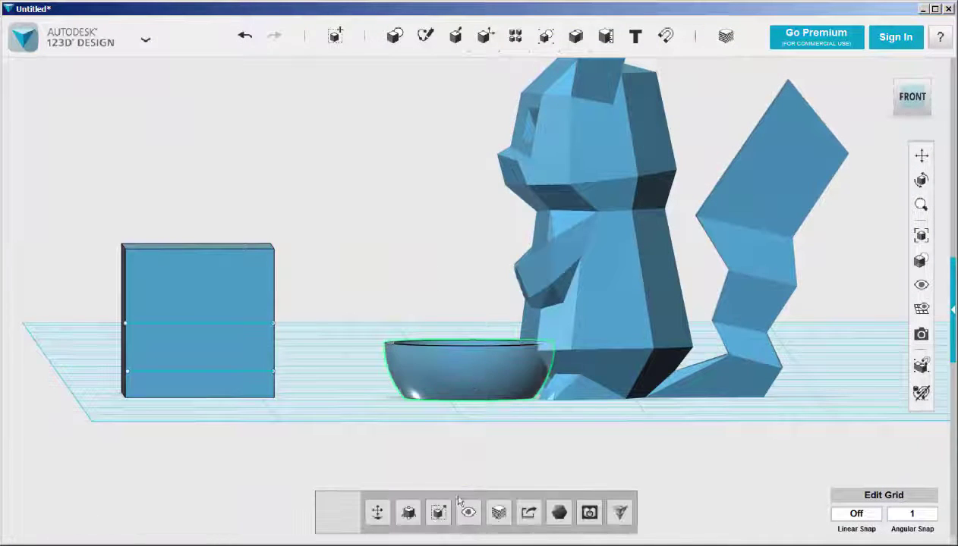
left_click(377, 513)
left_click_drag(510, 371, 522, 371)
left_click(404, 318)
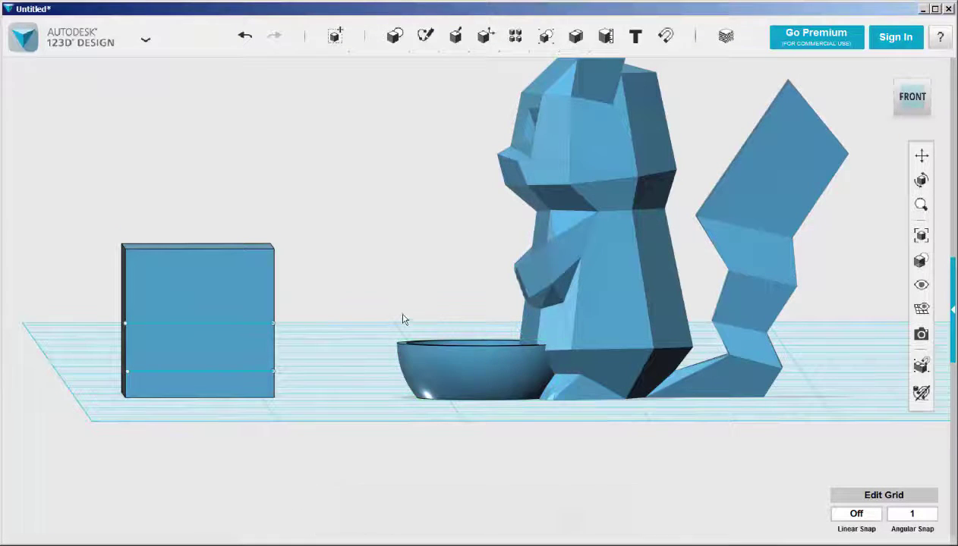
right_click_drag(403, 318, 591, 249)
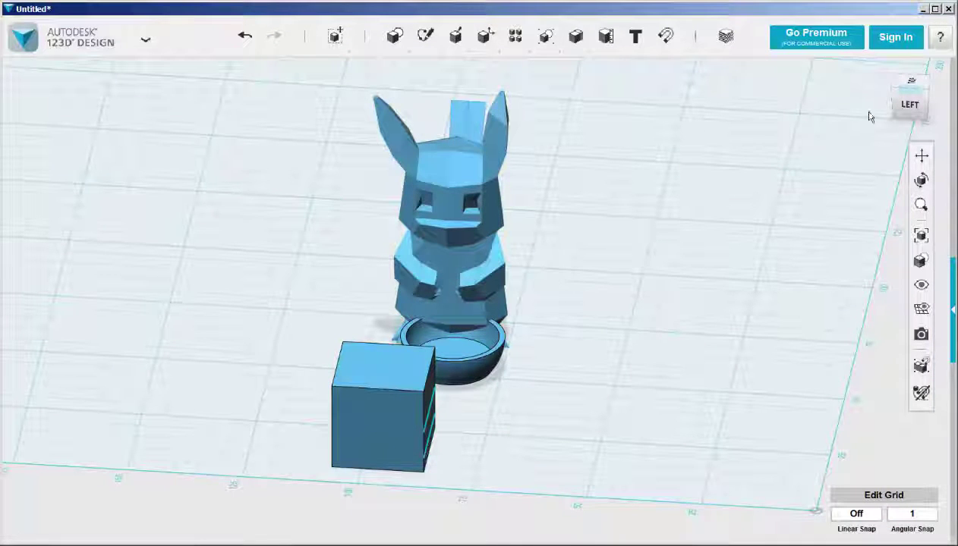
- From Top view, move the box 51.92 mm to sit beside Pikachu's head
left_click(913, 82)
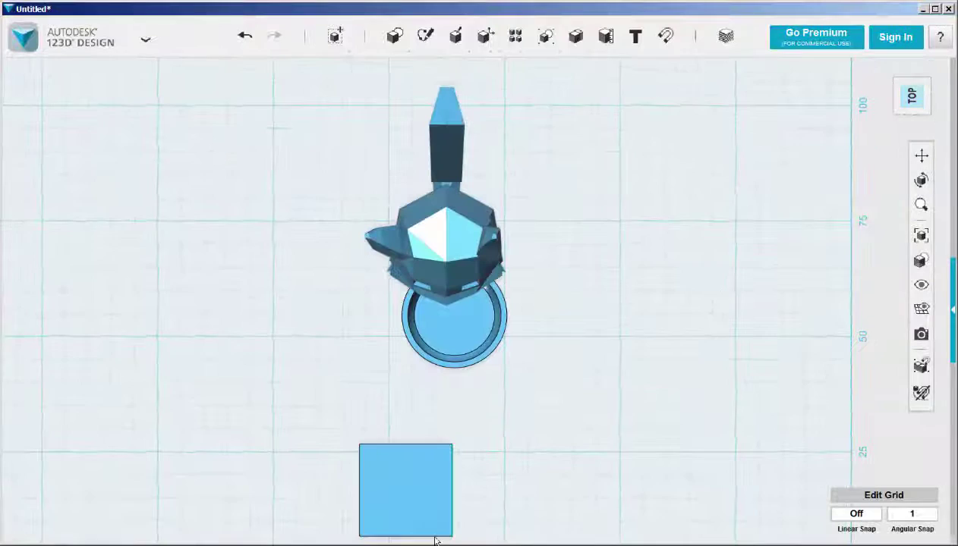
left_click(388, 482)
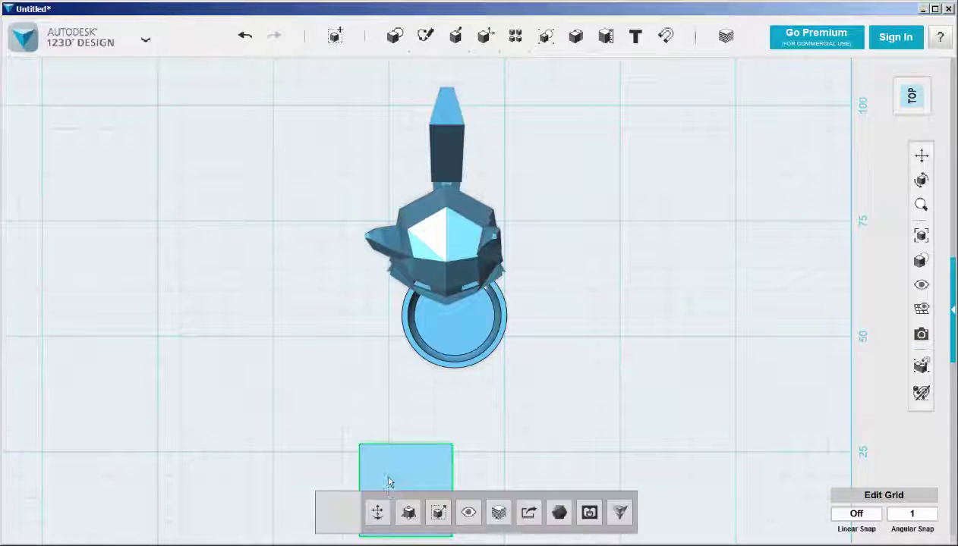
left_click(377, 513)
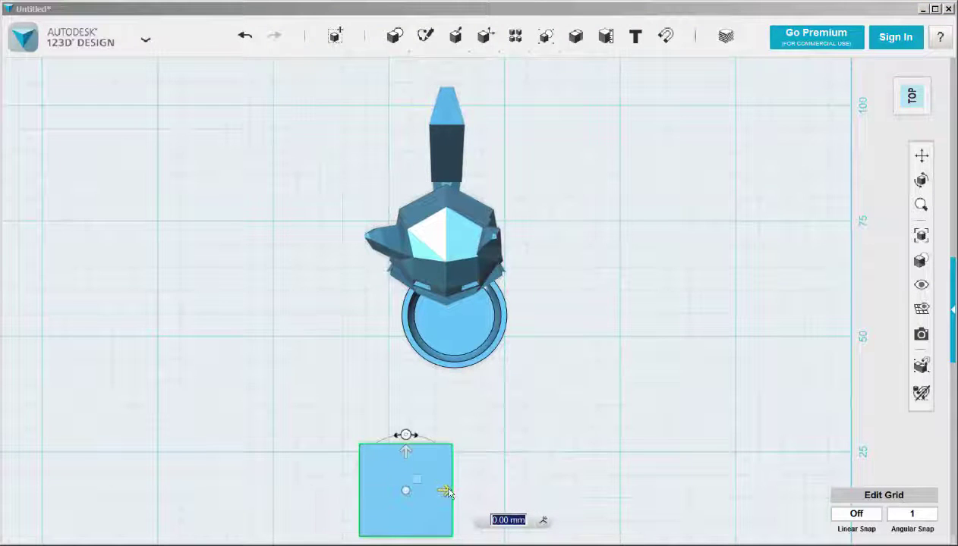
left_click_drag(448, 493, 310, 209)
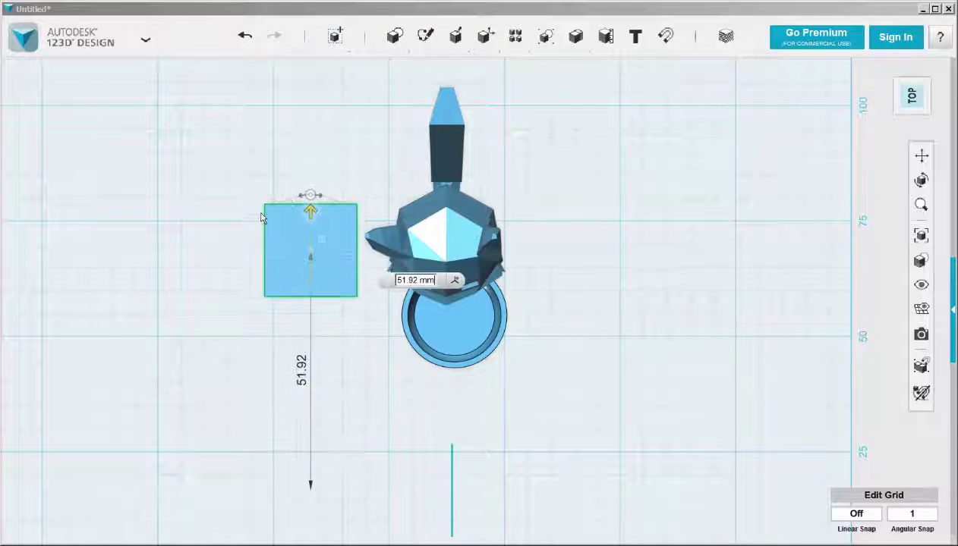
left_click(885, 70)
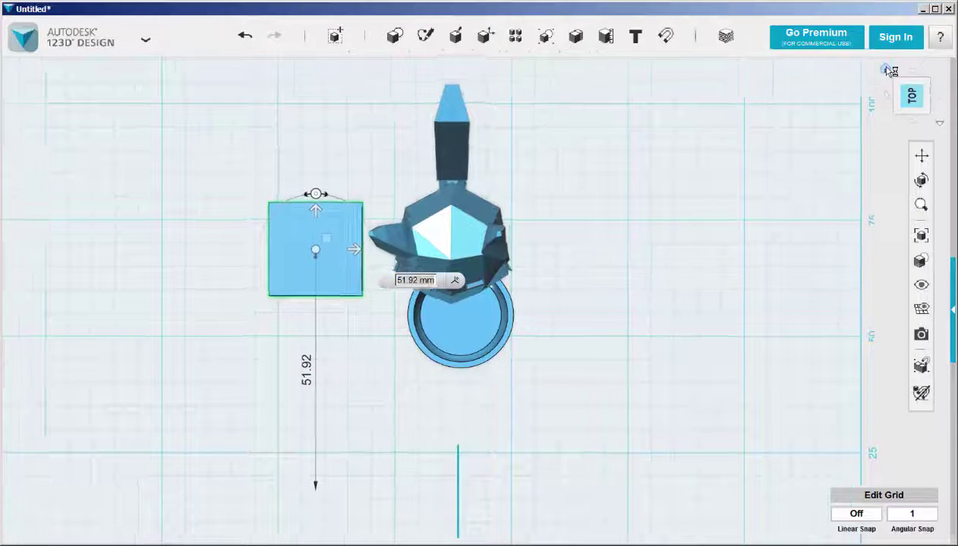
right_click_drag(281, 387, 340, 376)
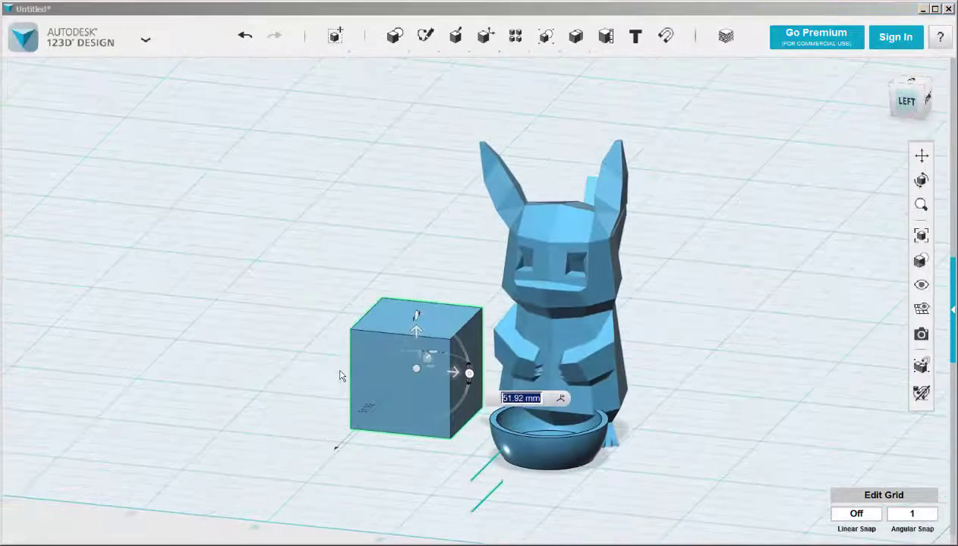
left_click(341, 270)
- In Left view, pull the box's top face up about 35.595 mm to ear-tip height
left_click(412, 314)
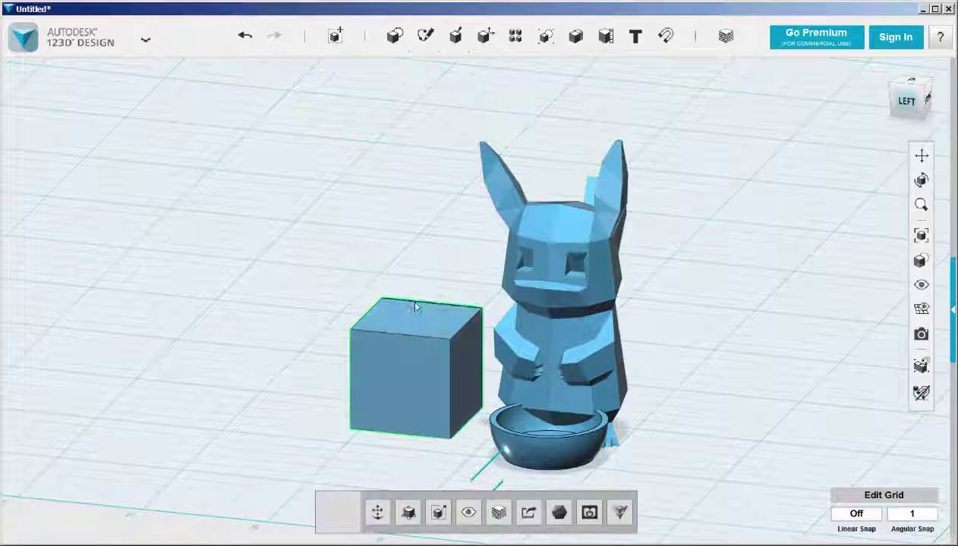
left_click(907, 107)
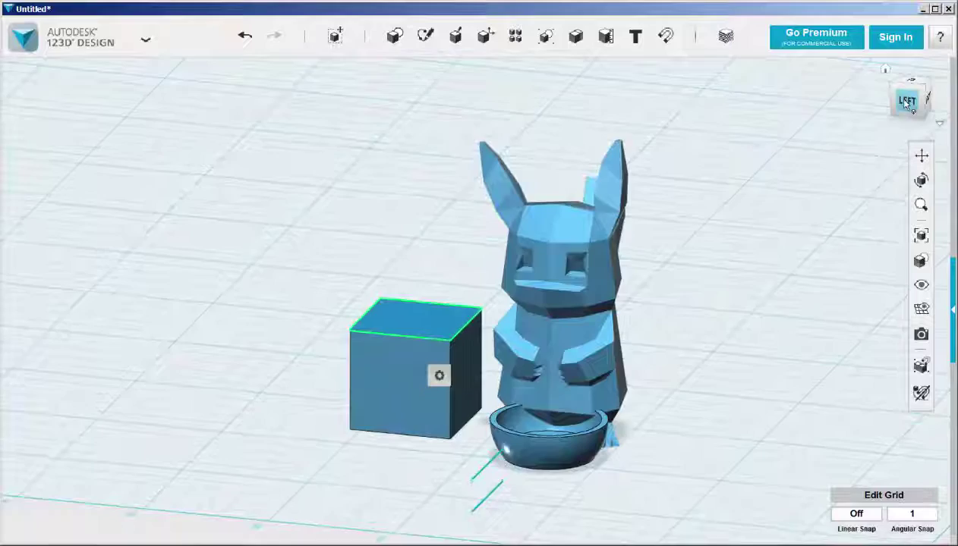
mouse_move(437, 378)
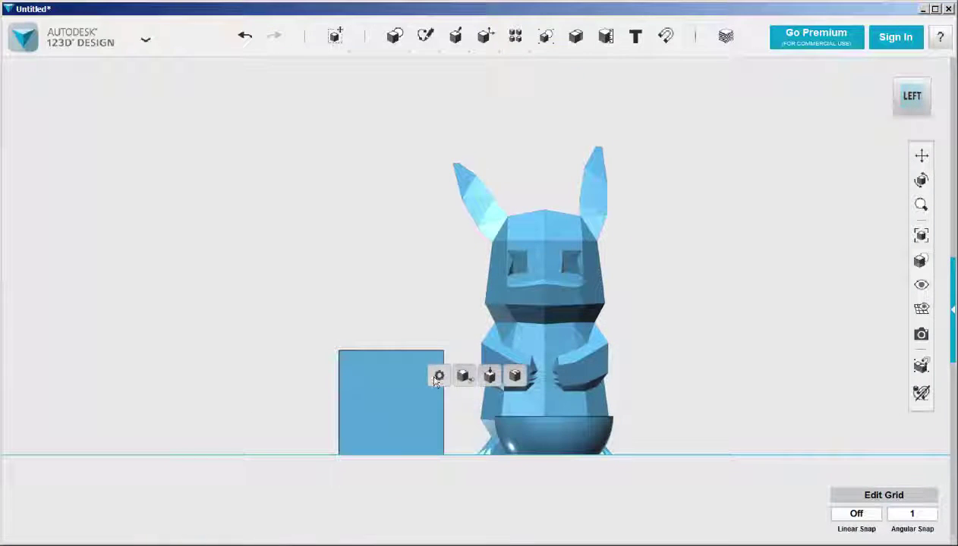
left_click(490, 376)
left_click_drag(385, 336, 352, 151)
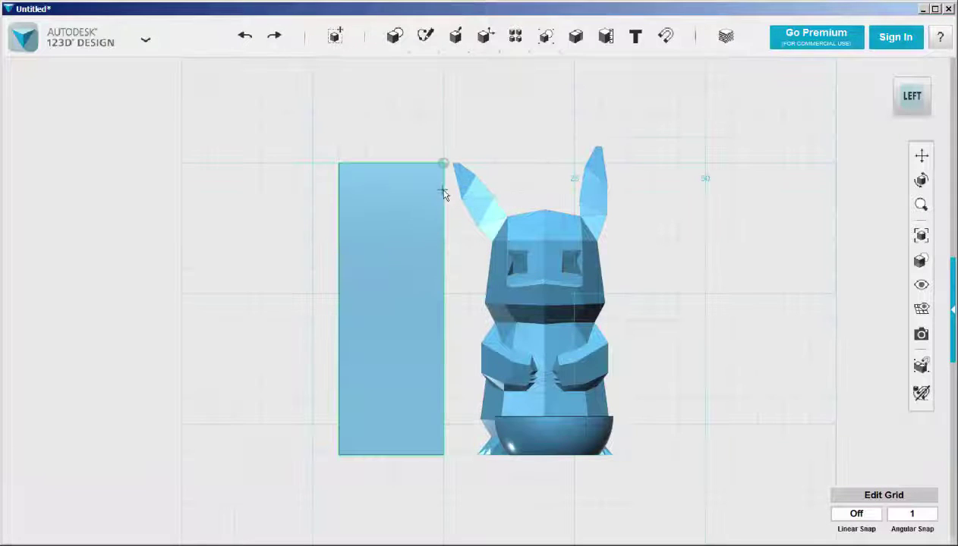
- Sketch a horizontal line across the box's side face from its right edge, just below its top
left_click(443, 195)
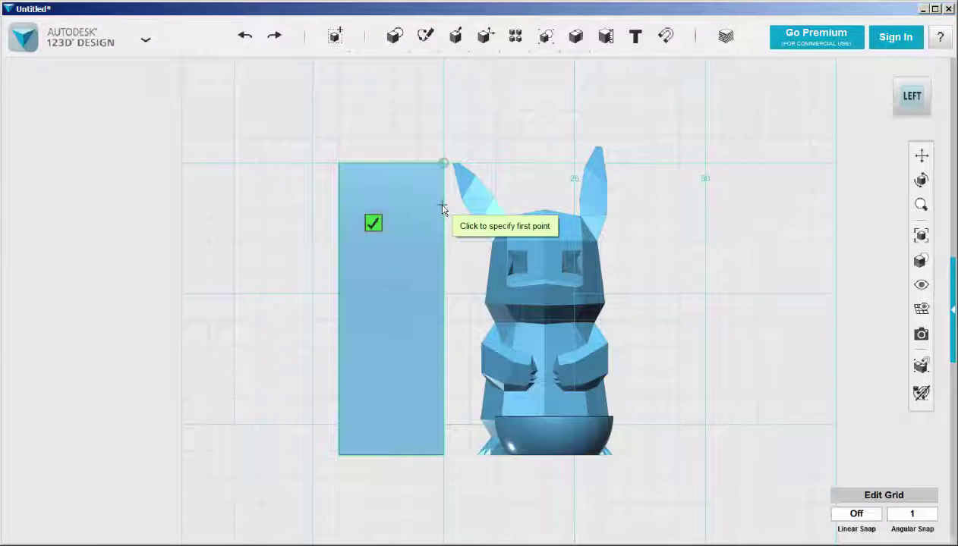
left_click(443, 208)
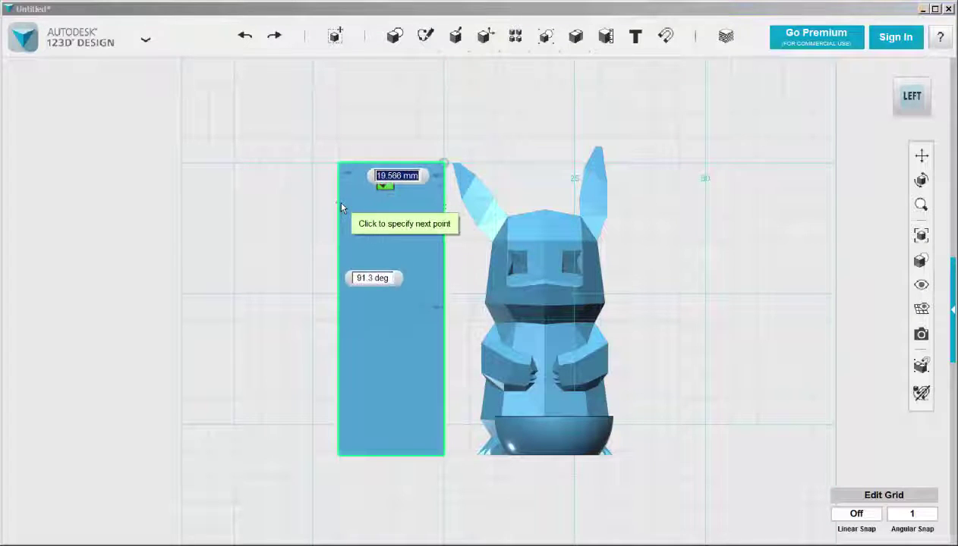
left_click(341, 205)
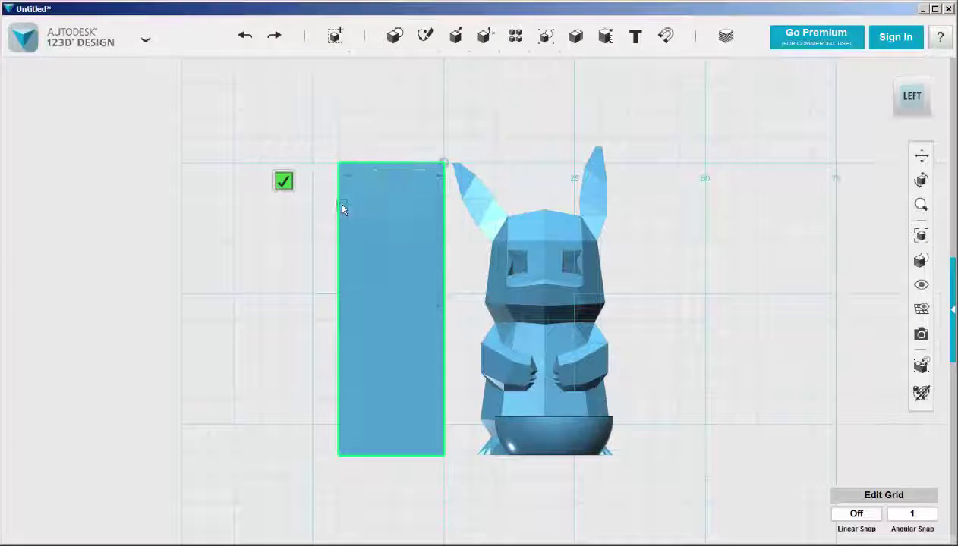
left_click(291, 188)
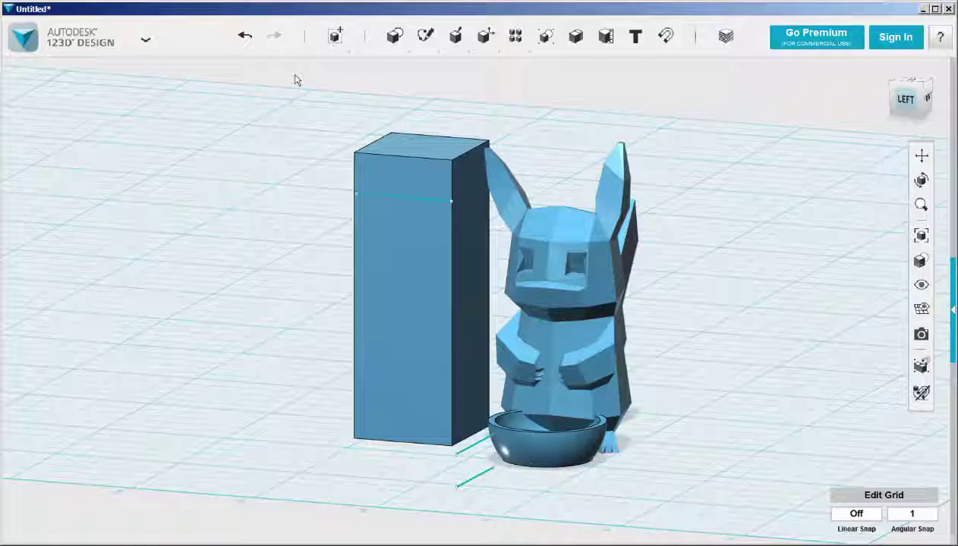
- Convert the Pikachu mesh to a solid and split it with the box's sketch line
left_click(563, 245)
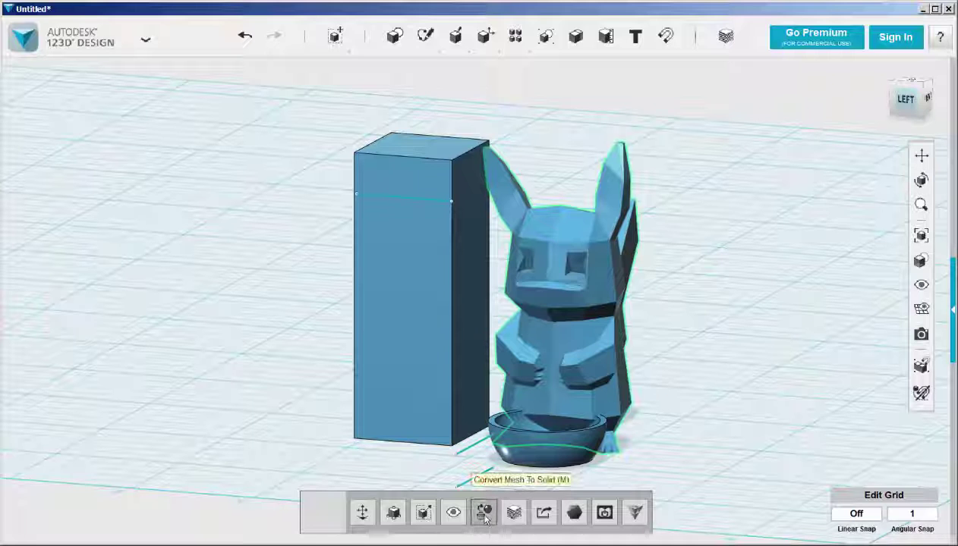
left_click(484, 513)
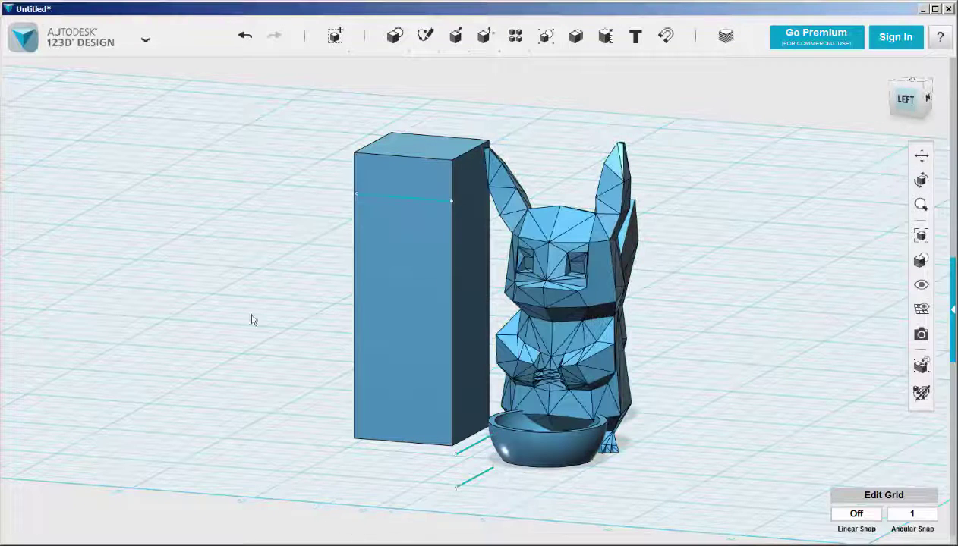
mouse_move(485, 36)
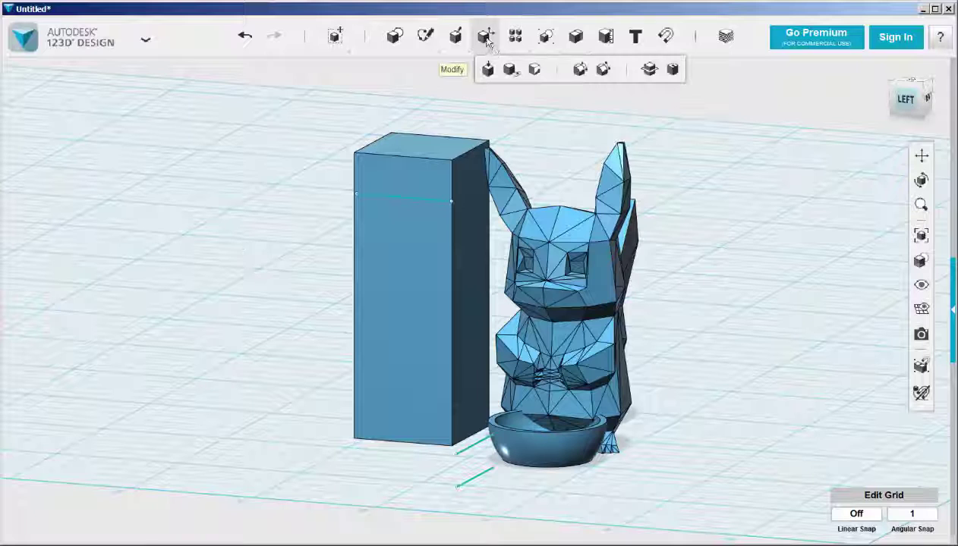
left_click(647, 68)
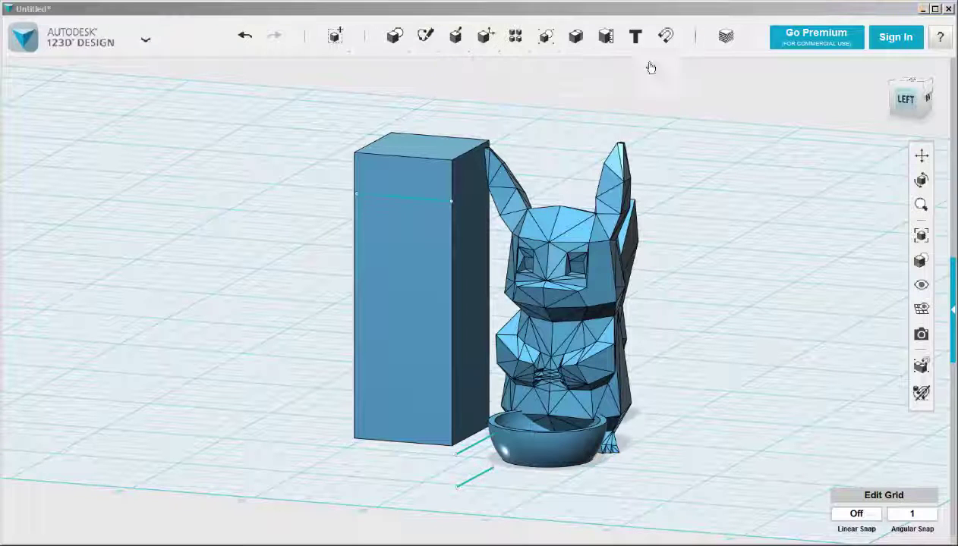
left_click(563, 234)
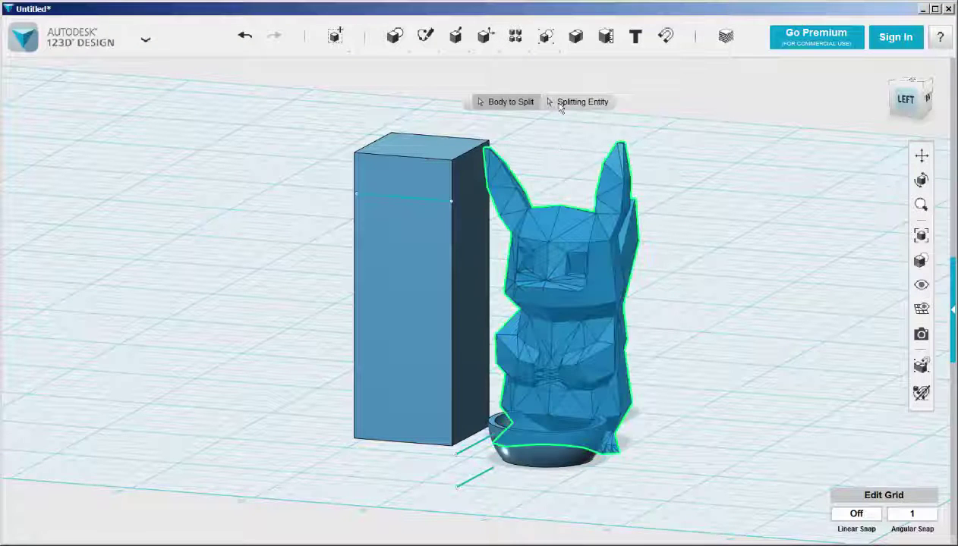
left_click(429, 199)
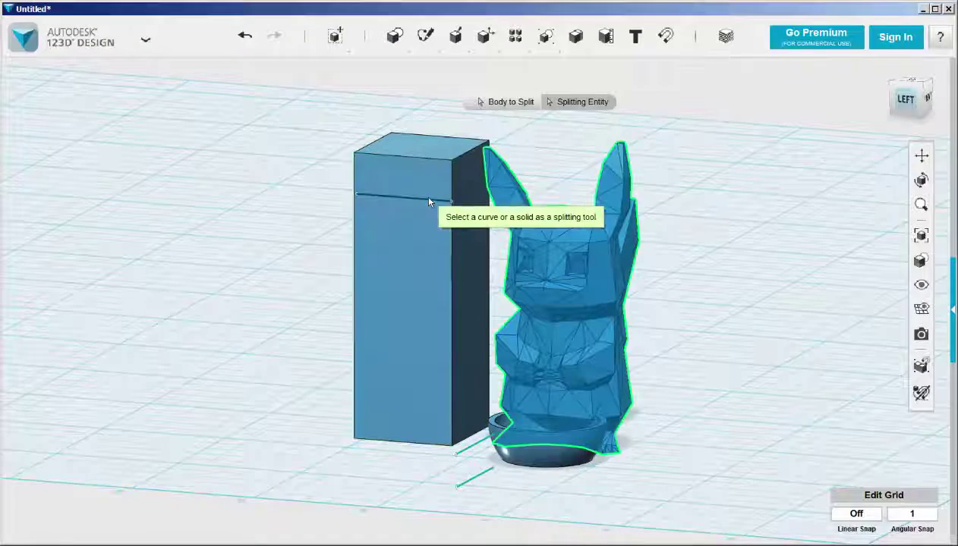
left_click(143, 93)
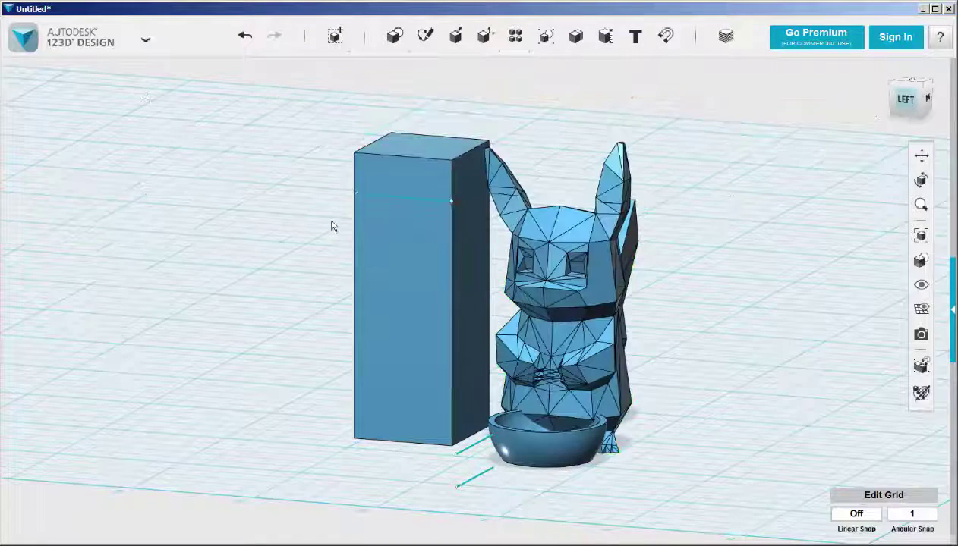
- Zoom in and select an ear to verify the split, then deselect it
scroll(517, 229, "up", 5)
scroll(518, 230, "up", 2)
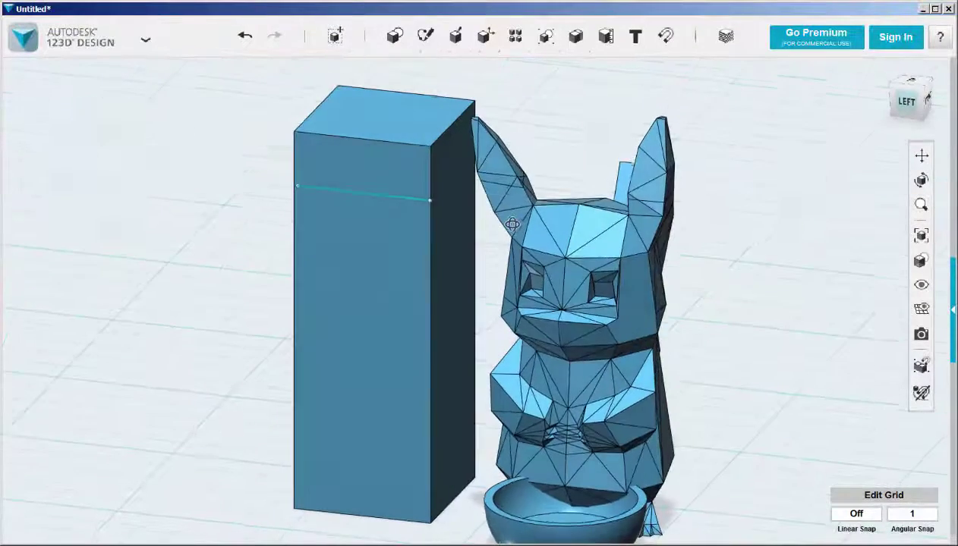
left_click(498, 158)
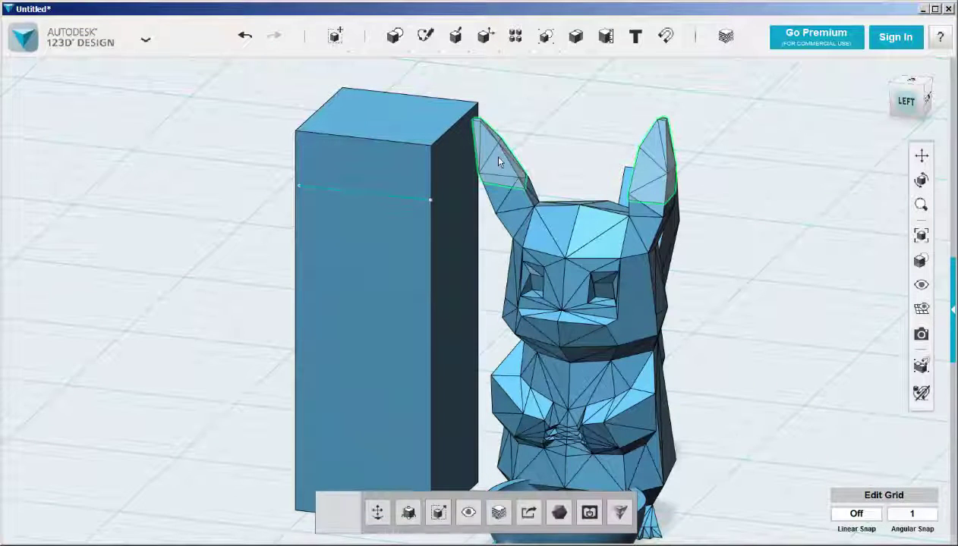
left_click(183, 188)
scroll(237, 218, "down", 5)
- Delete the helper box and the three leftover sketch lines
left_click(288, 245)
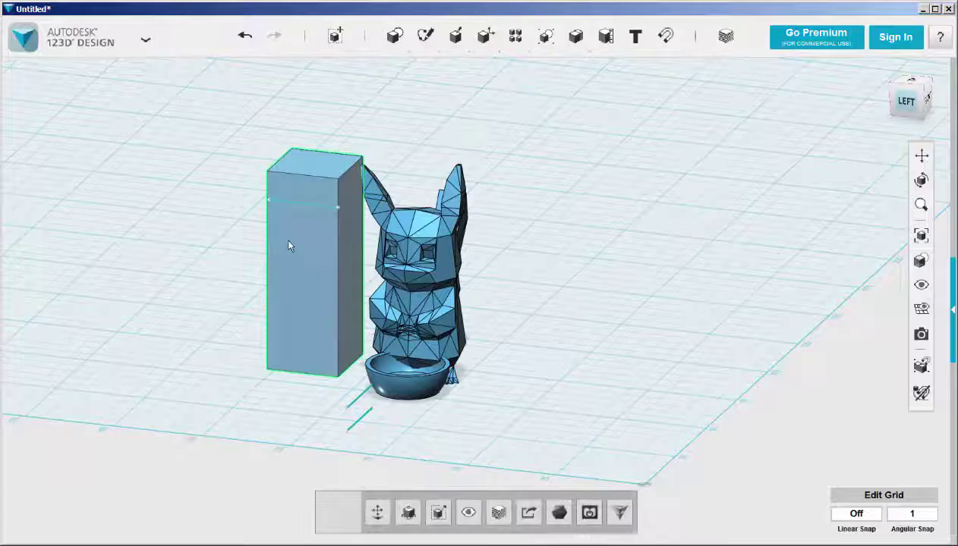
key("Delete")
left_click(295, 203)
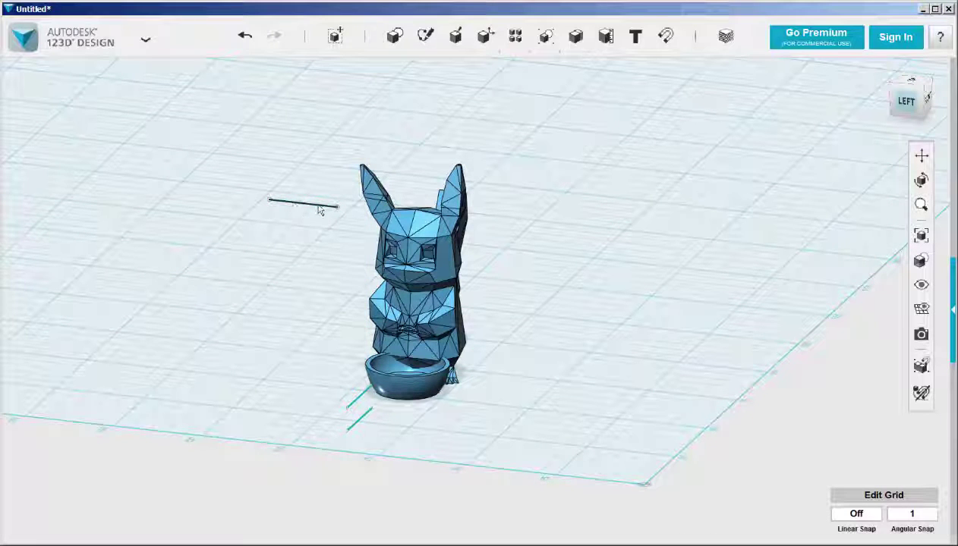
key("Delete")
left_click(368, 406)
key("Delete")
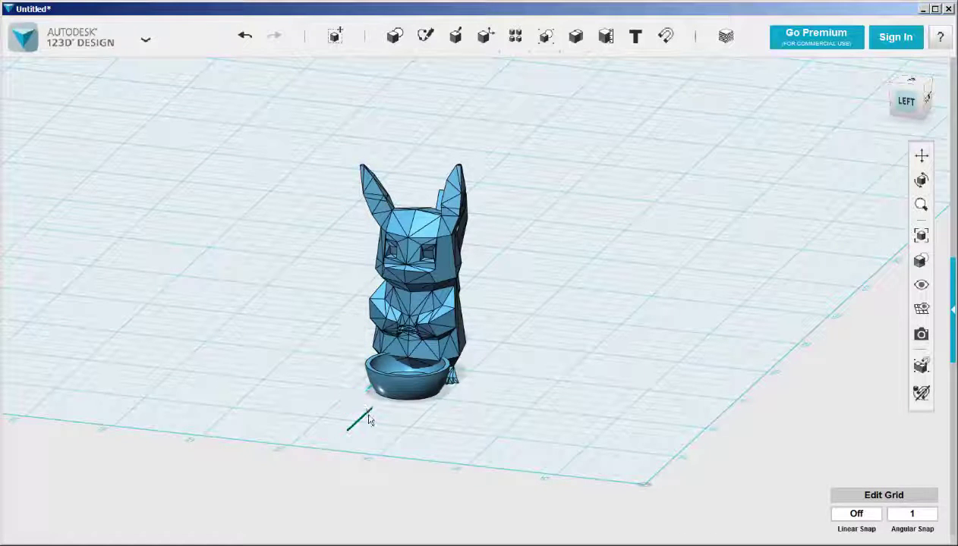
left_click(367, 418)
key("Delete")
- Switch to a raised front-left perspective view fitted to the model
right_click_drag(362, 397, 337, 318)
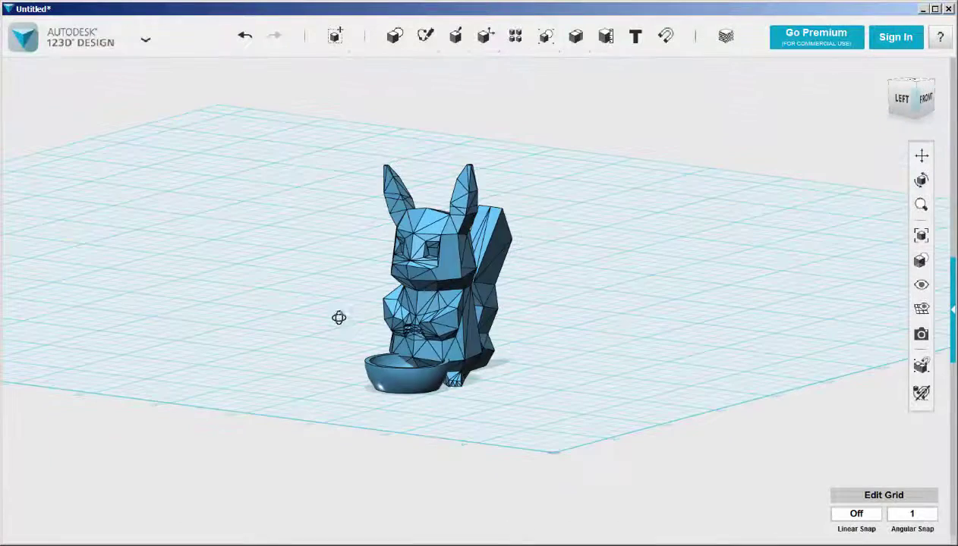
left_click(939, 125)
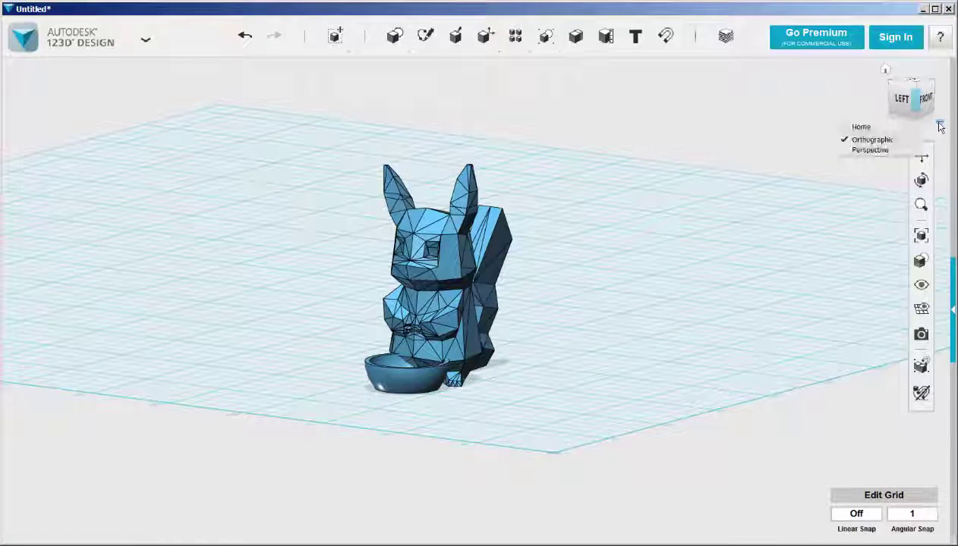
left_click(874, 151)
left_click(885, 69)
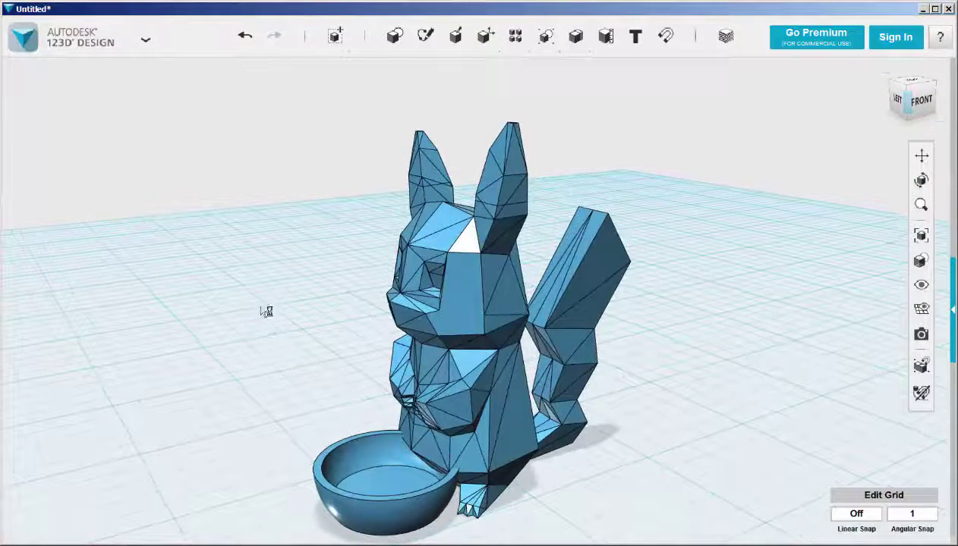
- Merge the bowl into the Pikachu body, with the body as target and the bowl as source
right_click_drag(265, 310, 358, 311)
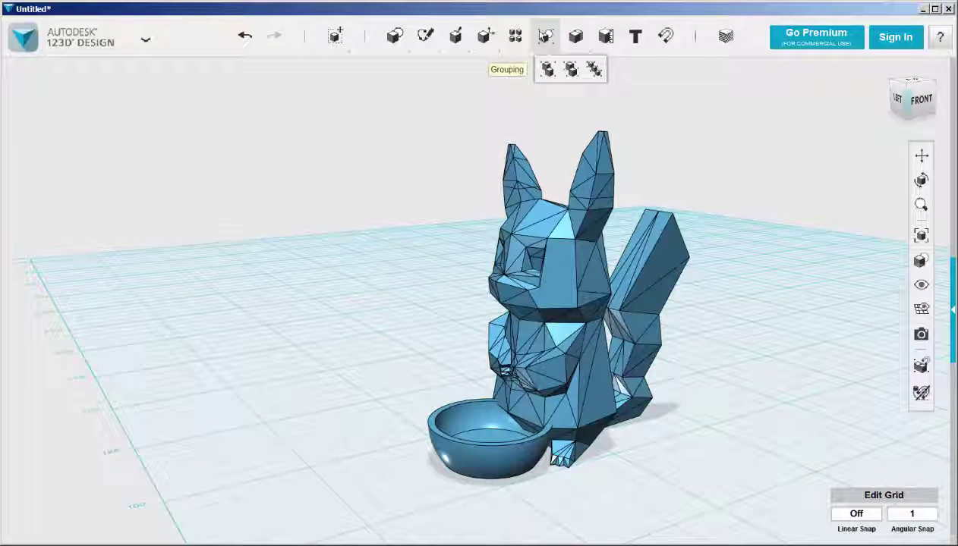
mouse_move(575, 36)
left_click(577, 70)
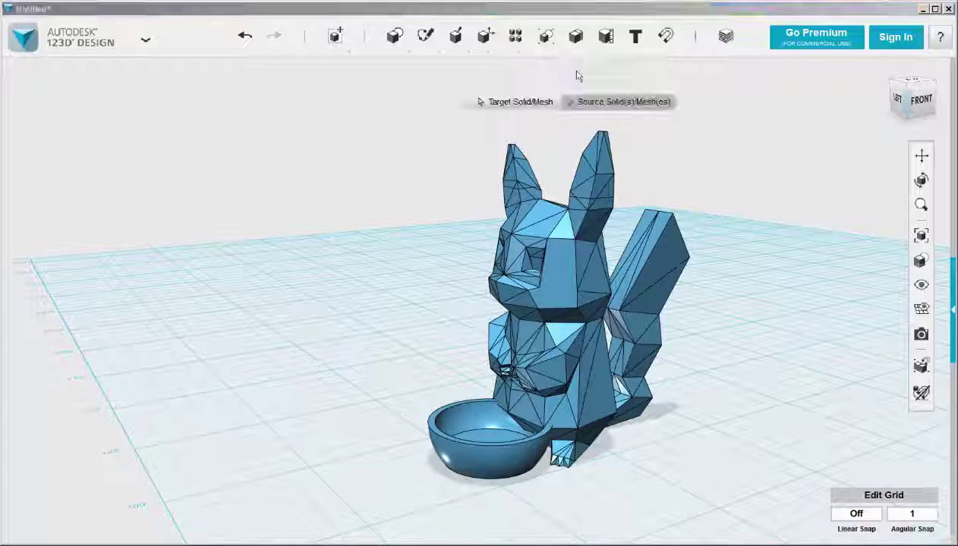
left_click(535, 357)
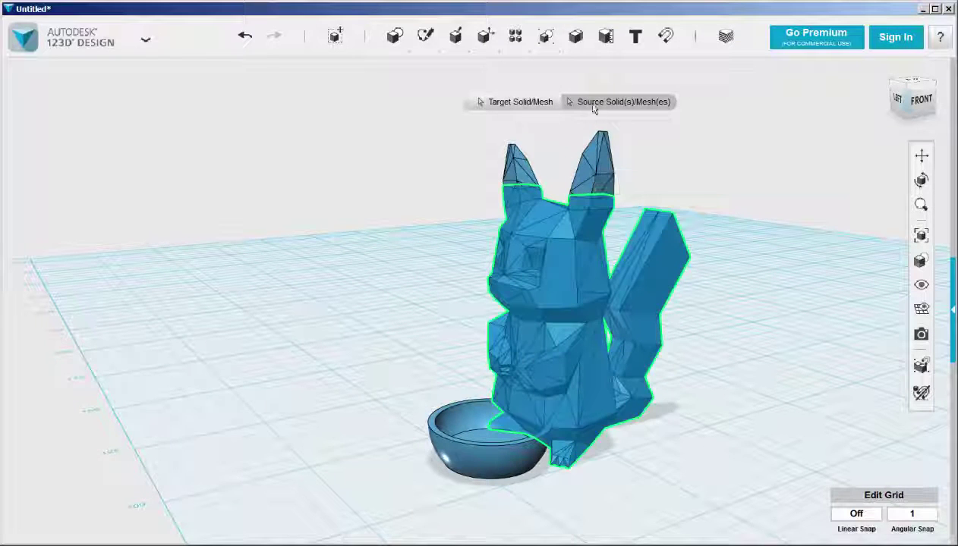
left_click(479, 455)
left_click(369, 347)
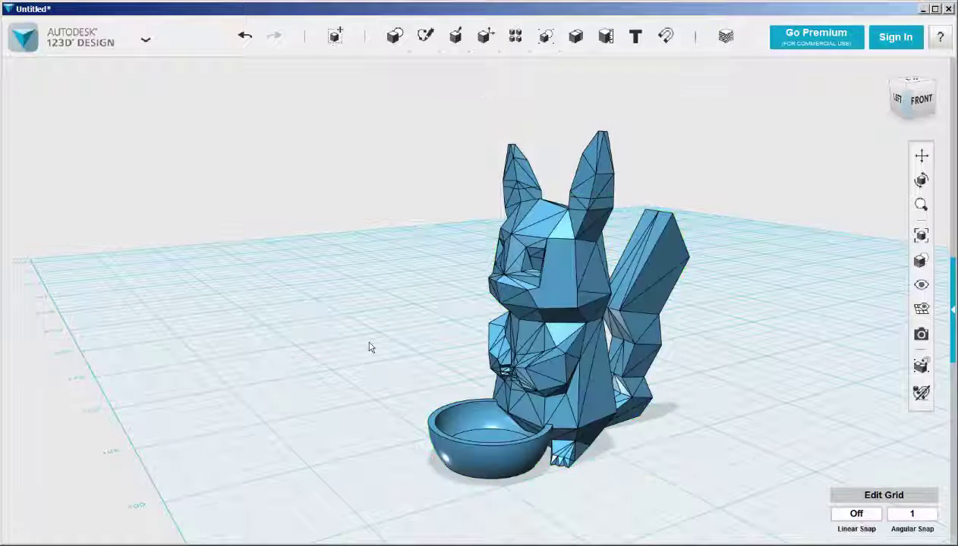
- Hide the merged body and bowl so only the split-off ears remain visible
mouse_move(369, 347)
right_mouse_down()
mouse_move(409, 332)
mouse_move(373, 342)
right_mouse_up()
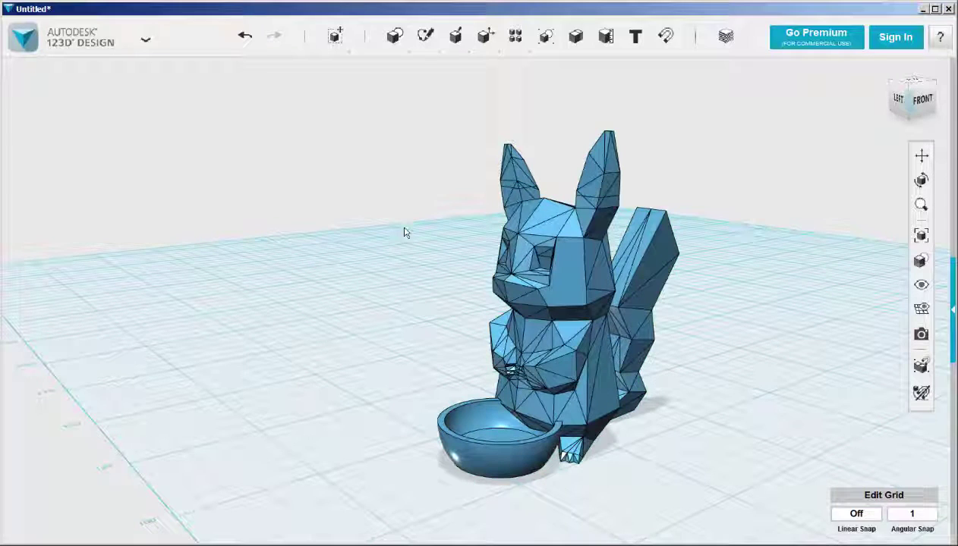
left_click(519, 314)
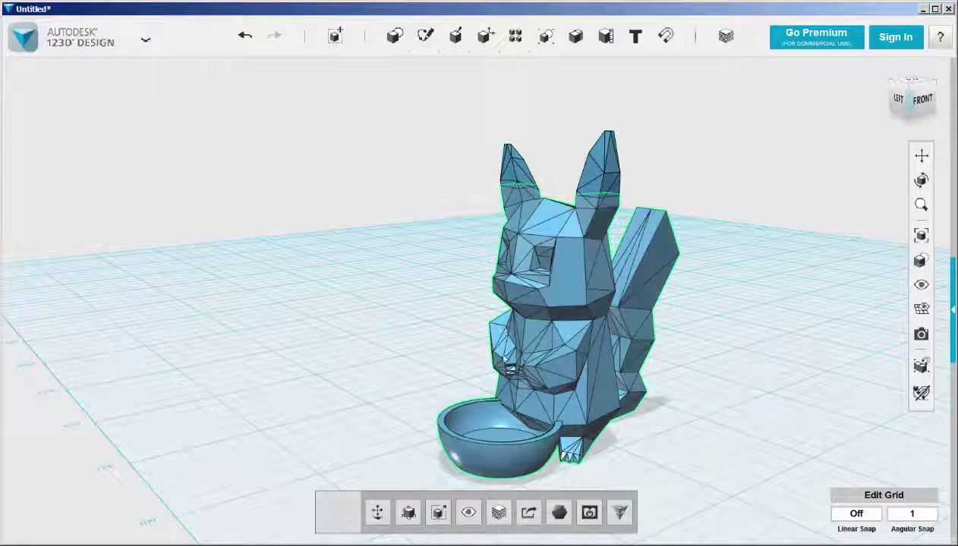
left_click(469, 516)
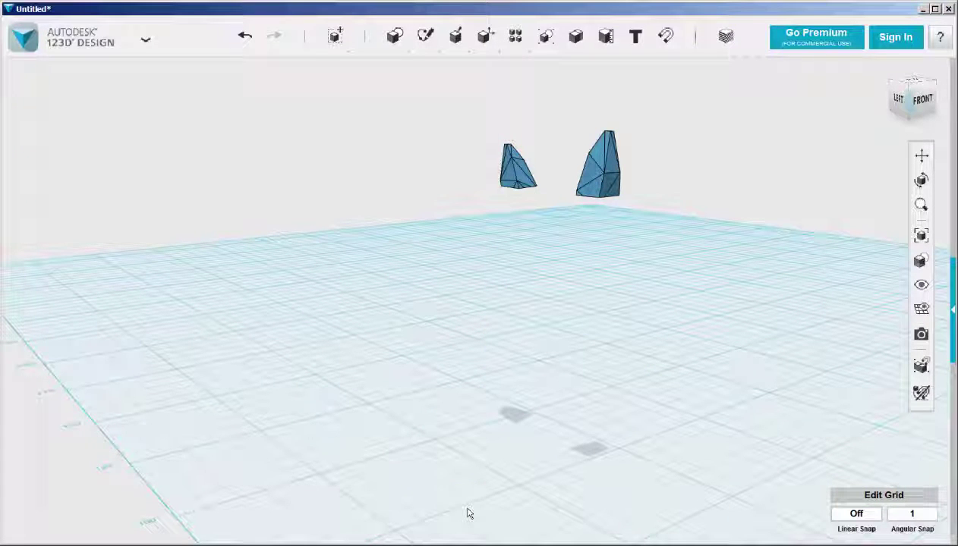
- Export the visible ears as an STL file
left_click(23, 47)
mouse_move(43, 206)
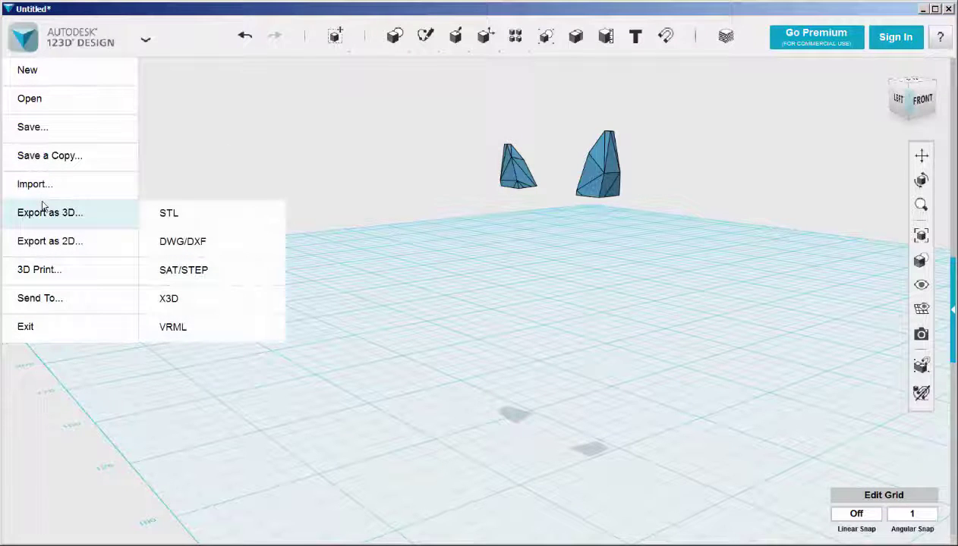
left_click(169, 214)
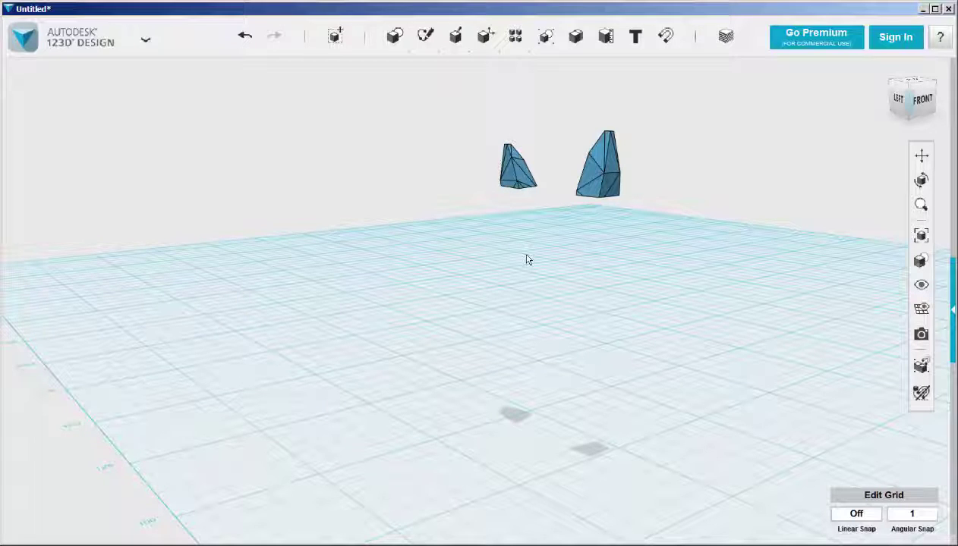
mouse_move(920, 286)
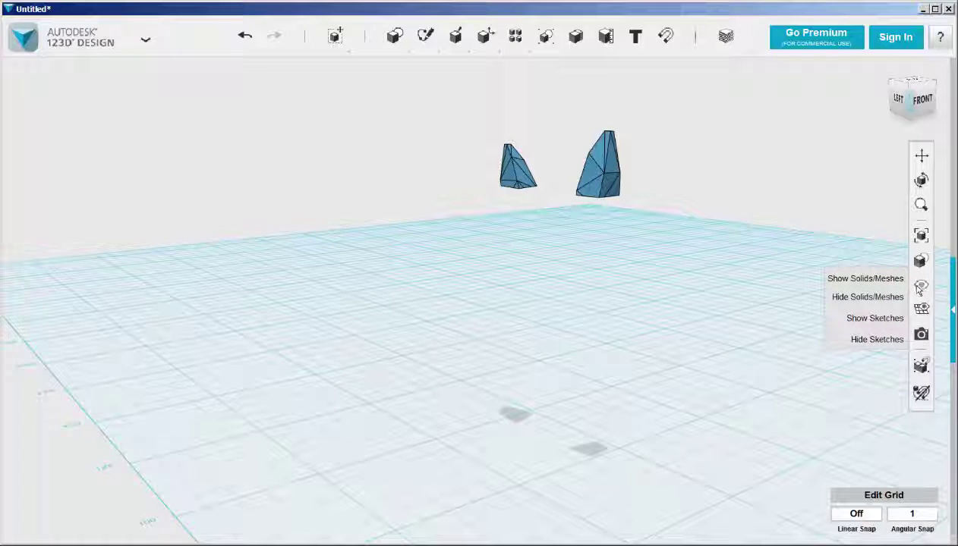
- Show all meshes again, then hide the ear tips so only the body remains
left_click(864, 281)
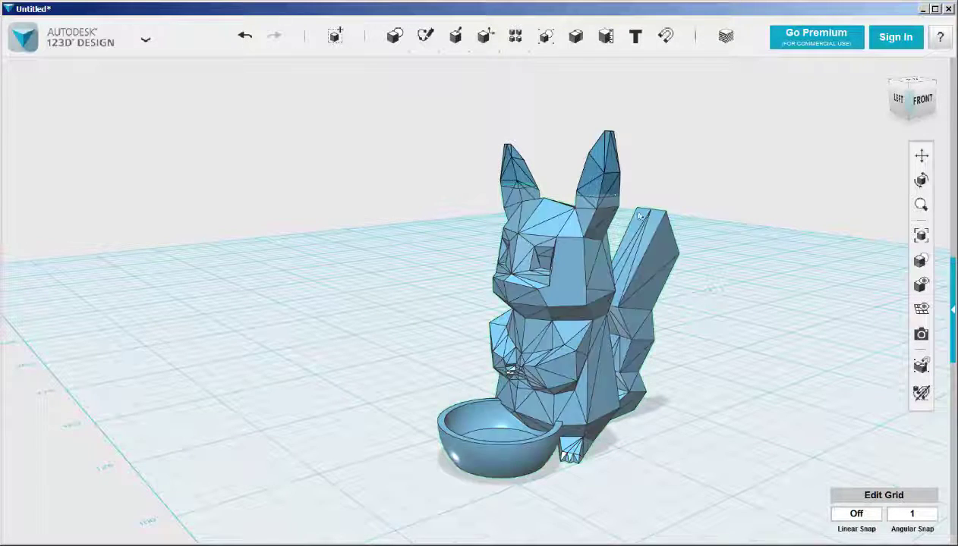
left_click(598, 175)
left_click(468, 513)
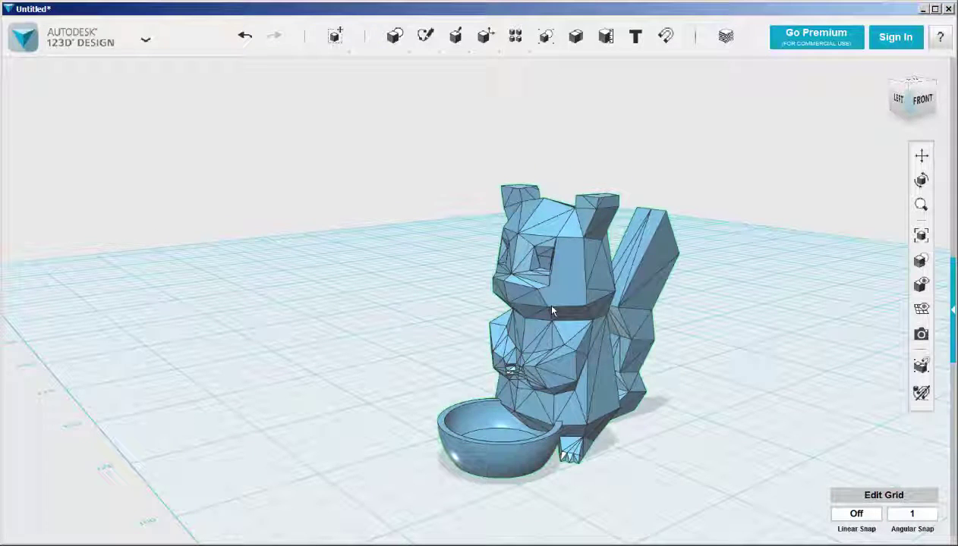
- Export the body as an STL file and show the ear tips again
left_click(26, 40)
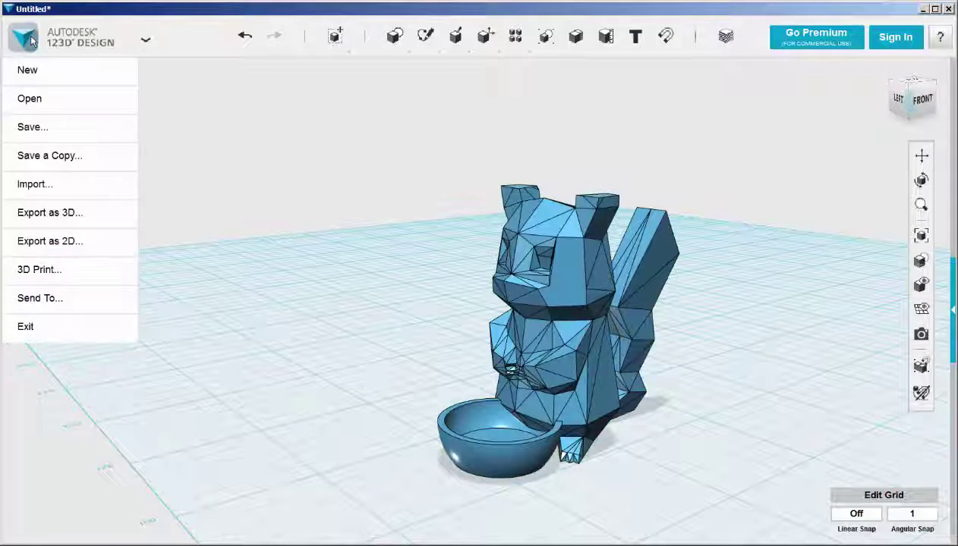
mouse_move(44, 211)
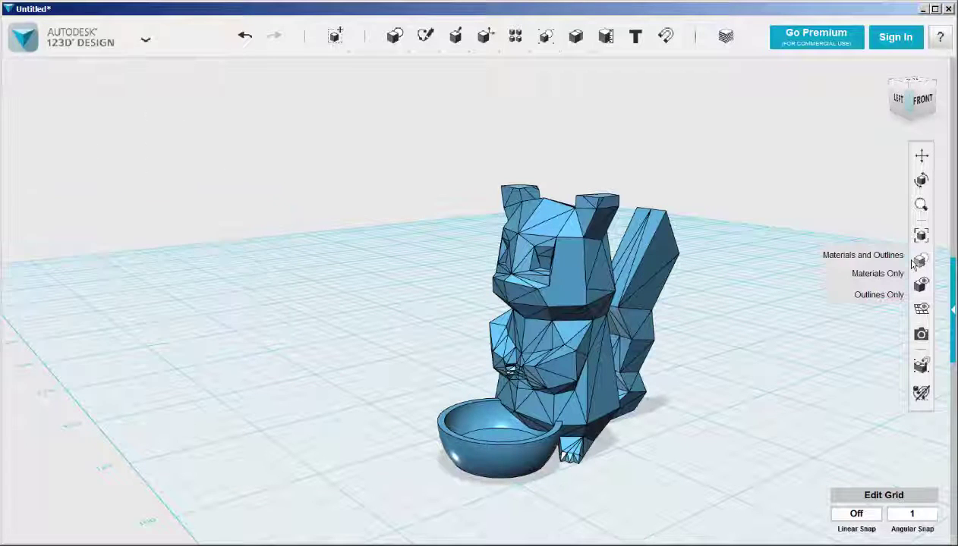
mouse_move(921, 283)
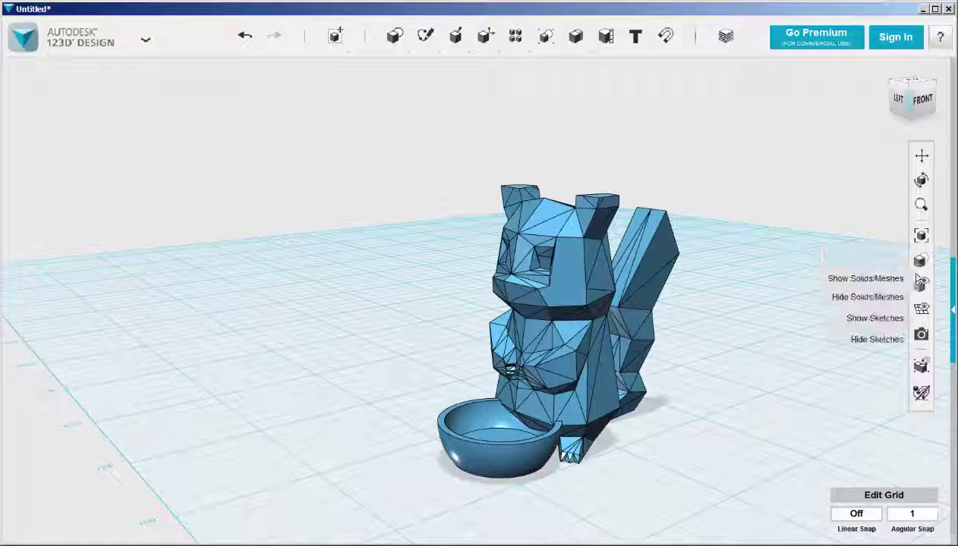
left_click(865, 280)
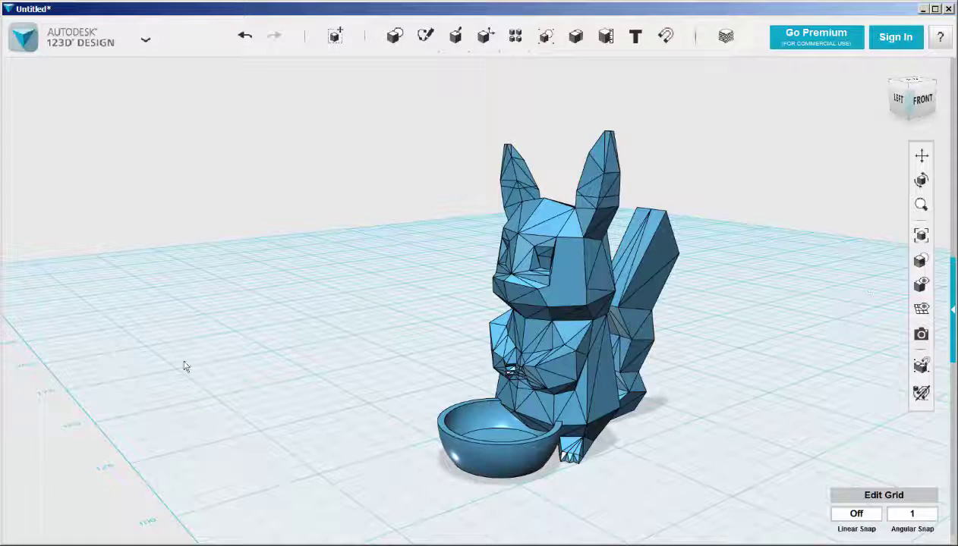
- Import body.stl from the Desktop onto the build plate
scroll(237, 366, "down", 3)
mouse_move(237, 366)
right_mouse_down()
mouse_move(256, 376)
mouse_move(248, 361)
mouse_move(240, 365)
right_mouse_up()
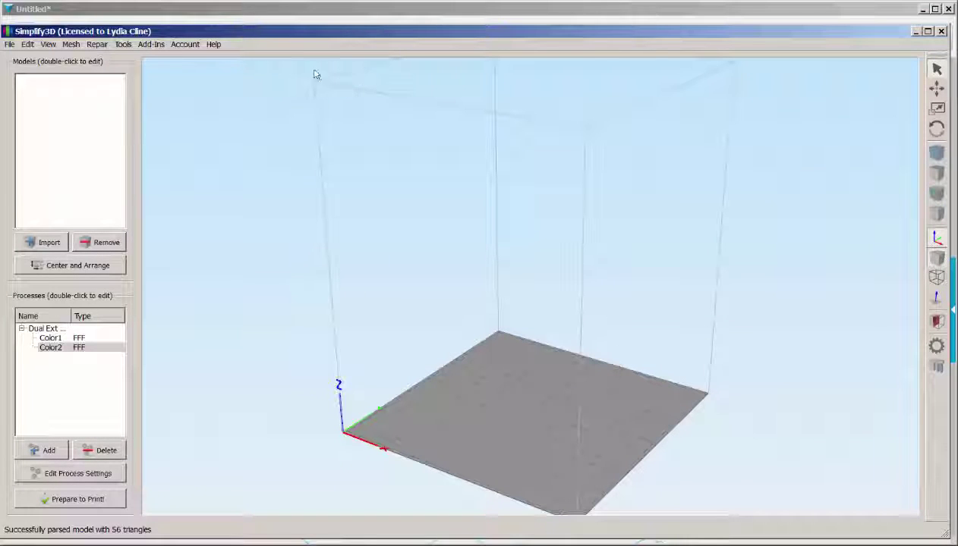
left_click(10, 44)
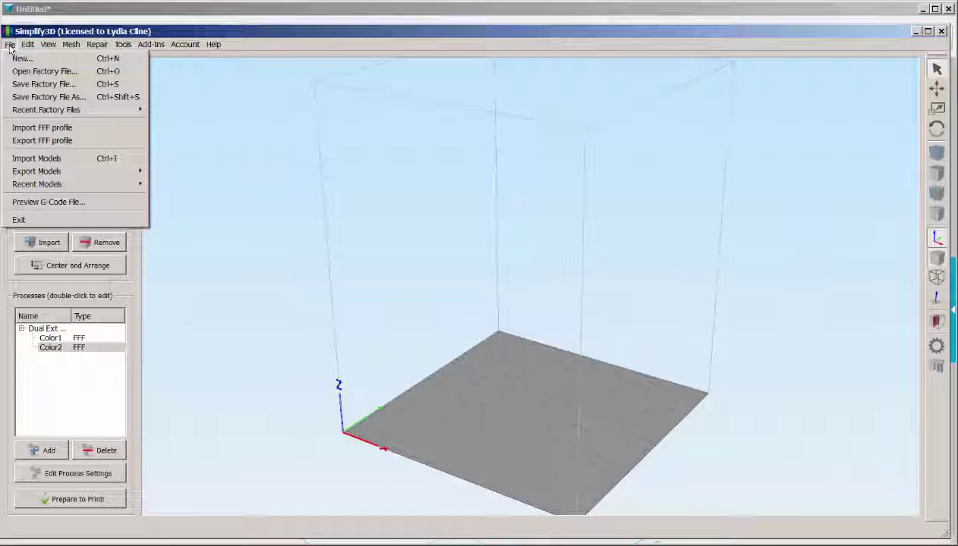
left_click(21, 160)
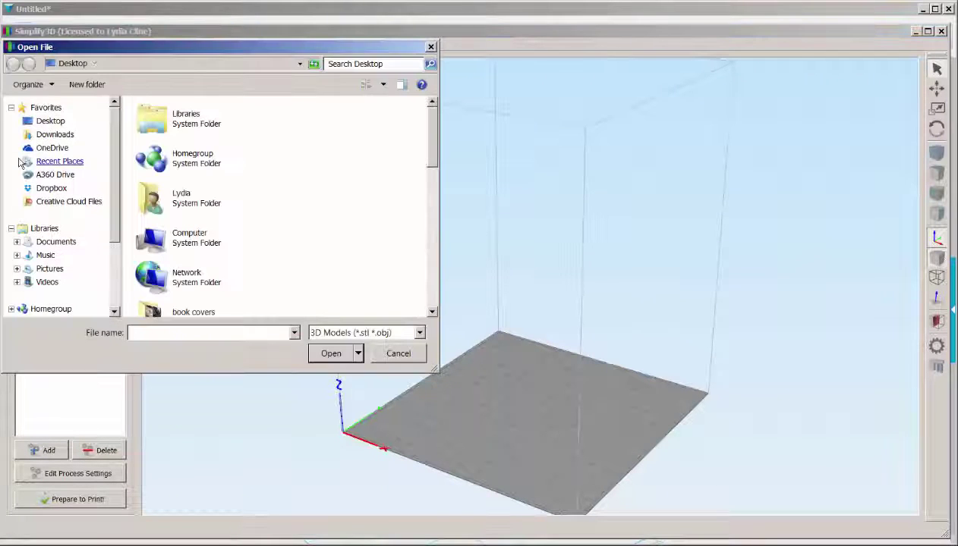
left_click_drag(434, 155, 446, 278)
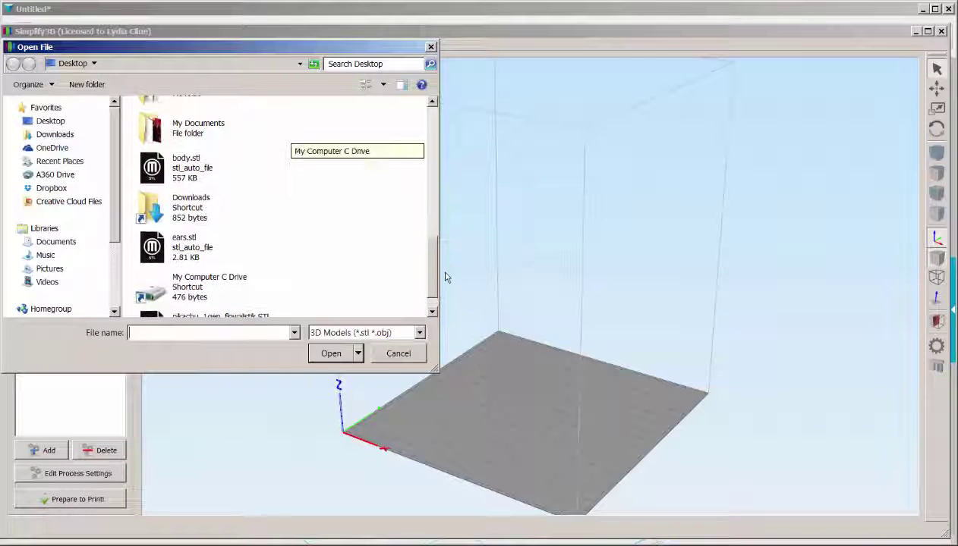
double_click(174, 166)
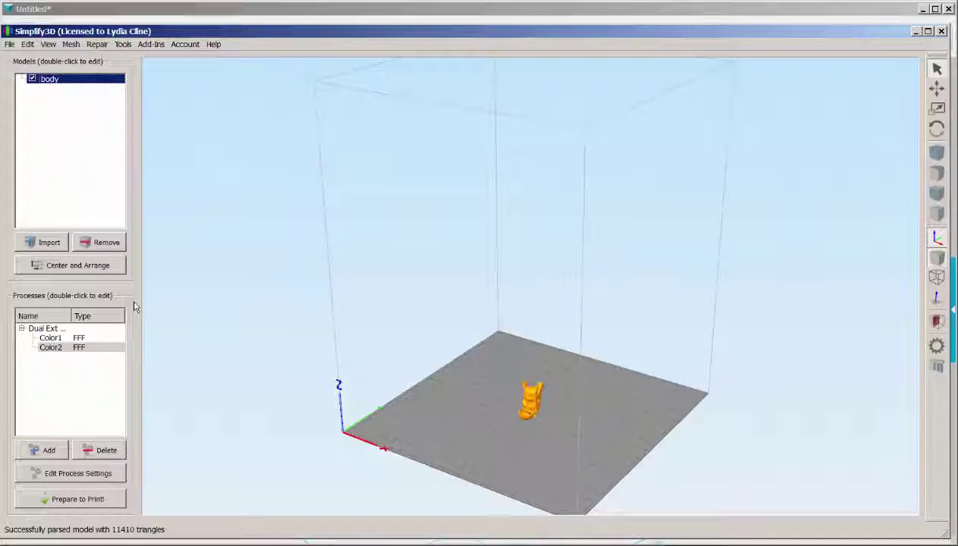
- Import ears.stl alongside the body, then select the body and ears to check them
left_click(9, 44)
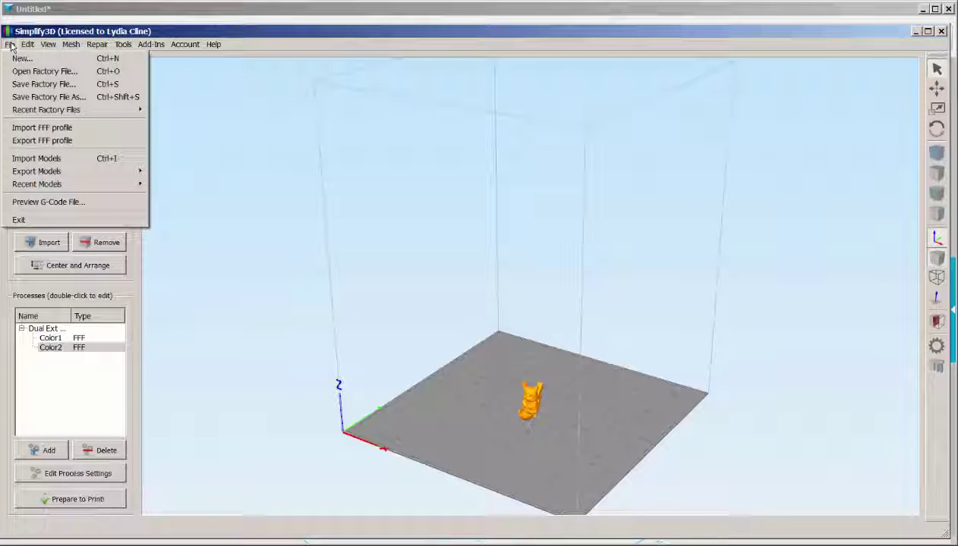
left_click(35, 159)
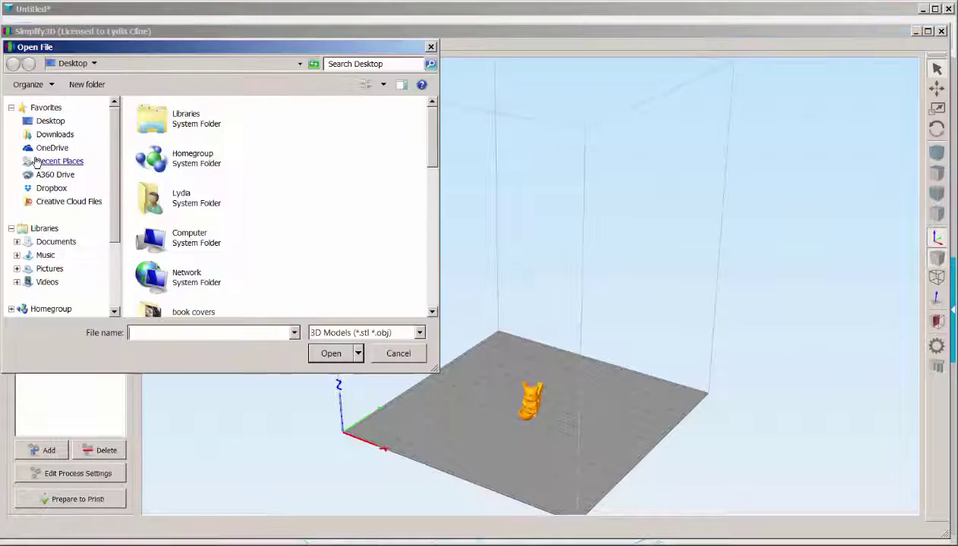
left_click_drag(432, 148, 455, 288)
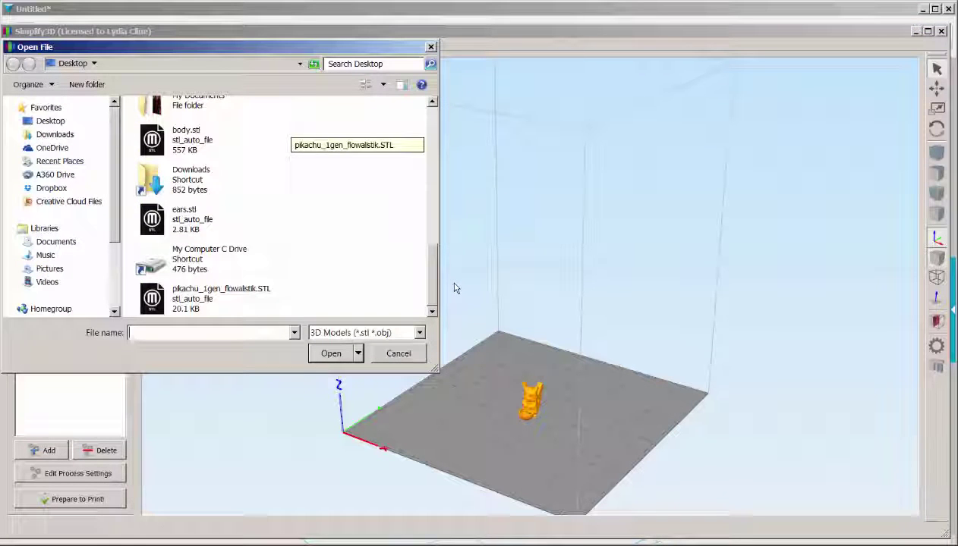
double_click(158, 221)
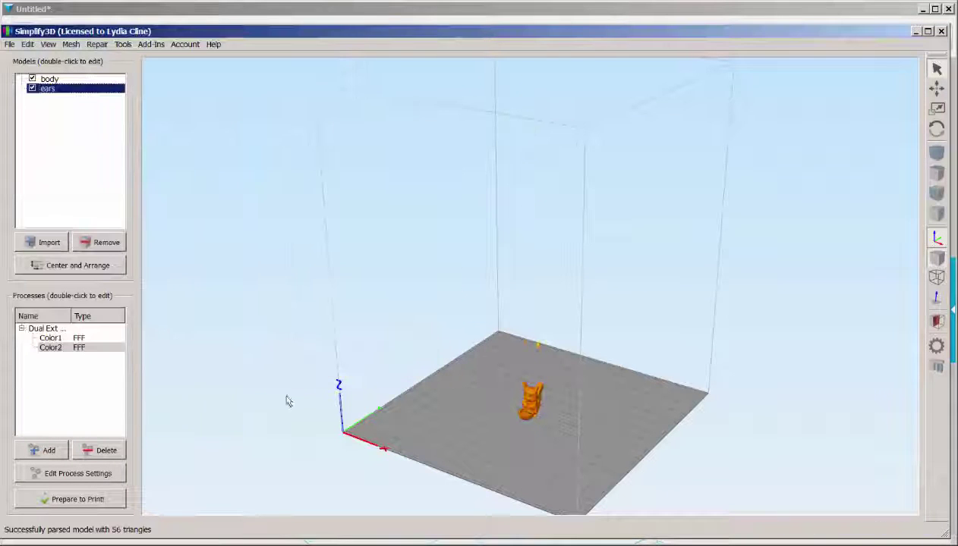
scroll(524, 432, "up", 5)
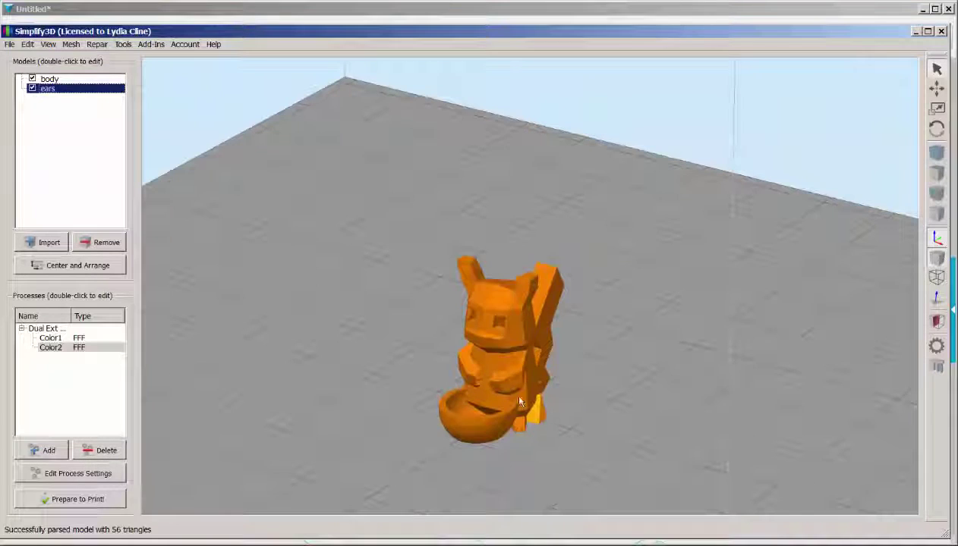
left_click(516, 364)
left_click(540, 410)
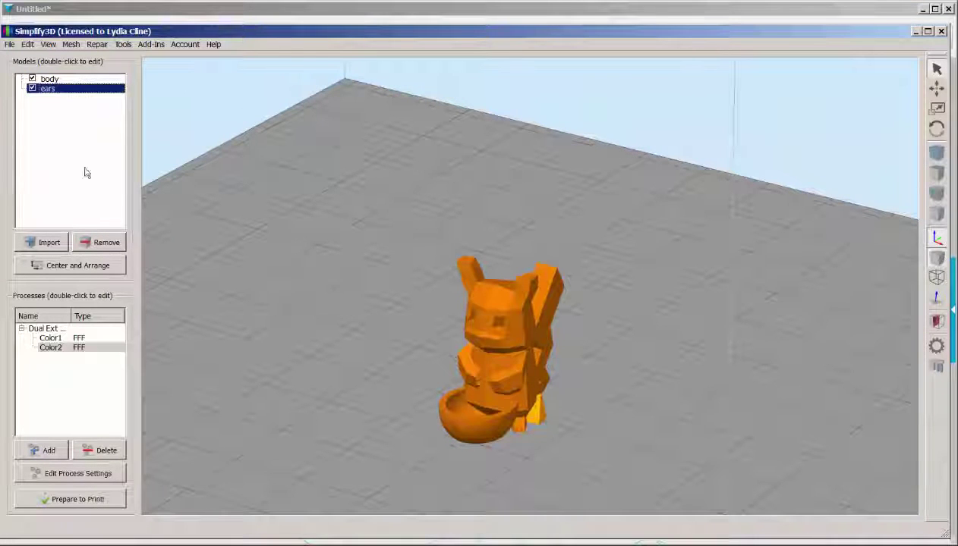
- Align the body and ears model origins, then view the model from a lower angle
left_click(59, 80)
left_click(28, 44)
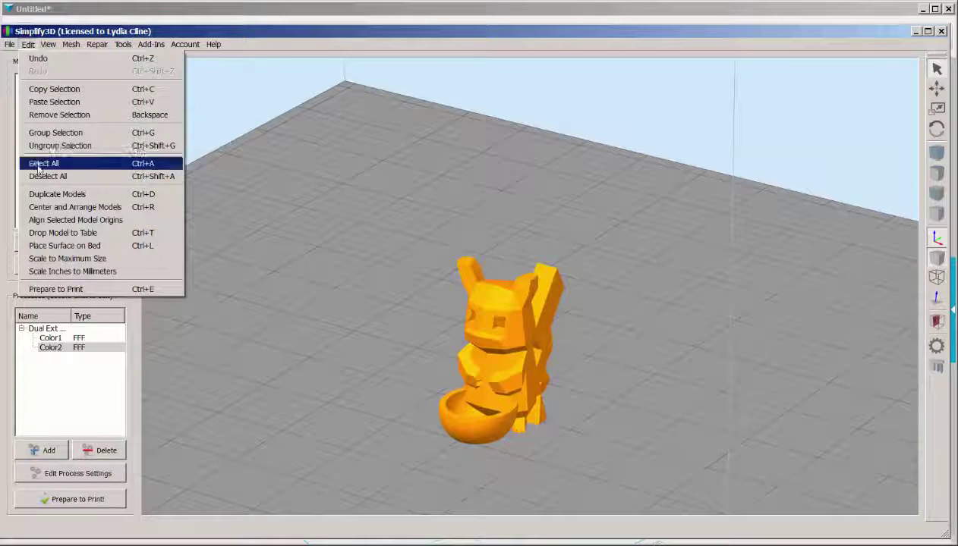
left_click(133, 222)
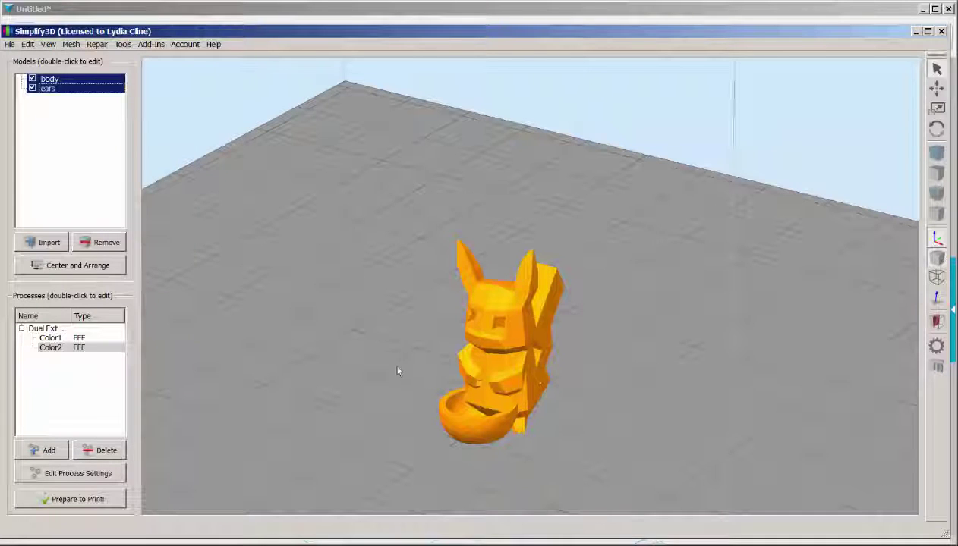
scroll(411, 354, "up", 2)
scroll(412, 333, "up", 2)
left_click_drag(412, 333, 411, 284)
scroll(411, 284, "down", 2)
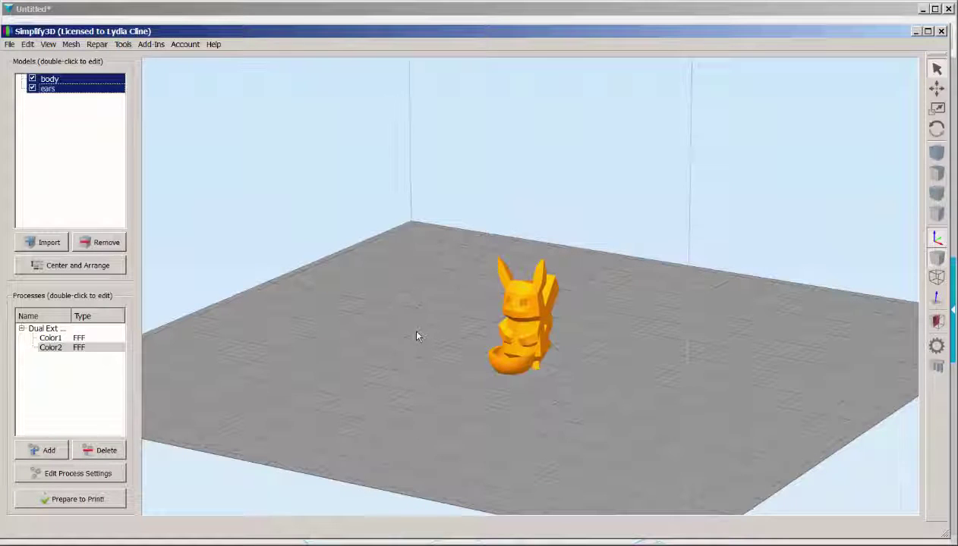
left_click(79, 338)
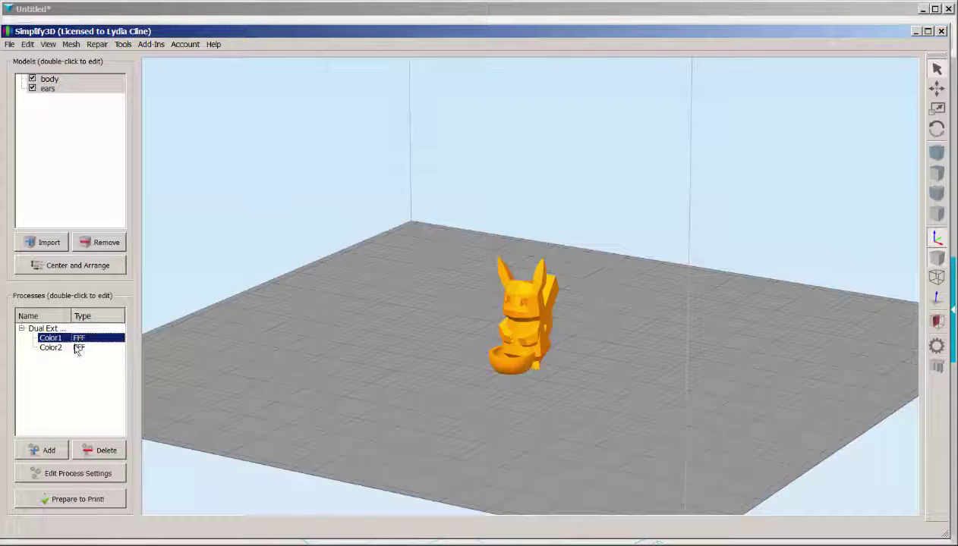
left_click(77, 349)
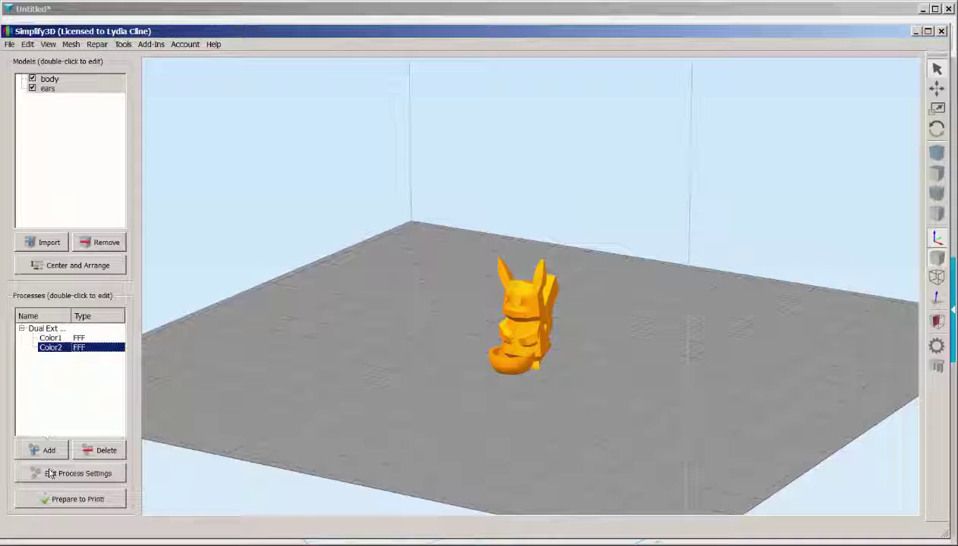
double_click(75, 339)
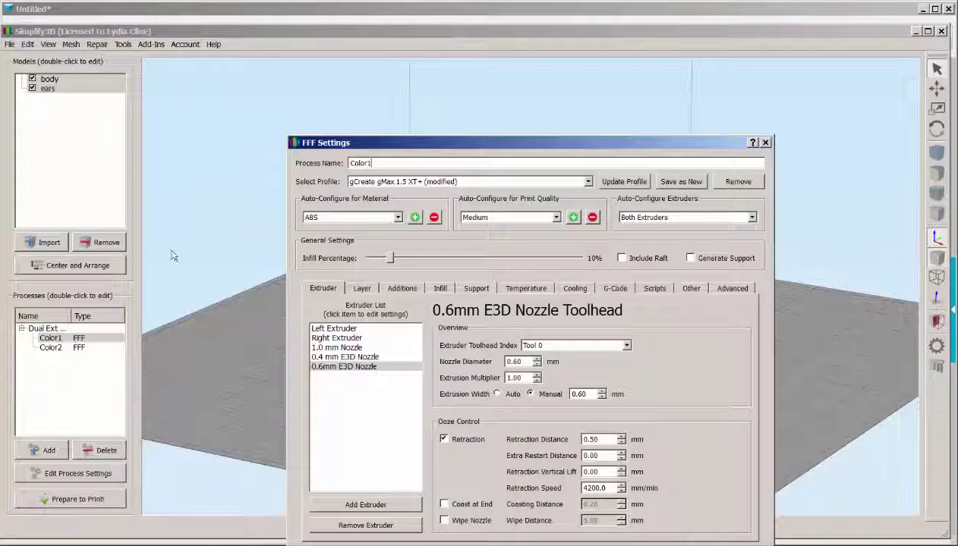
left_click(317, 329)
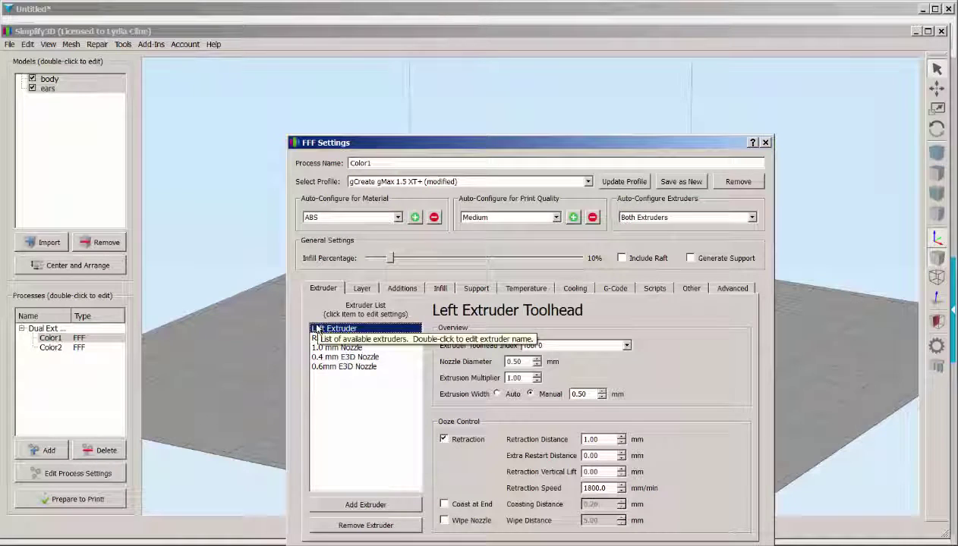
left_click(361, 289)
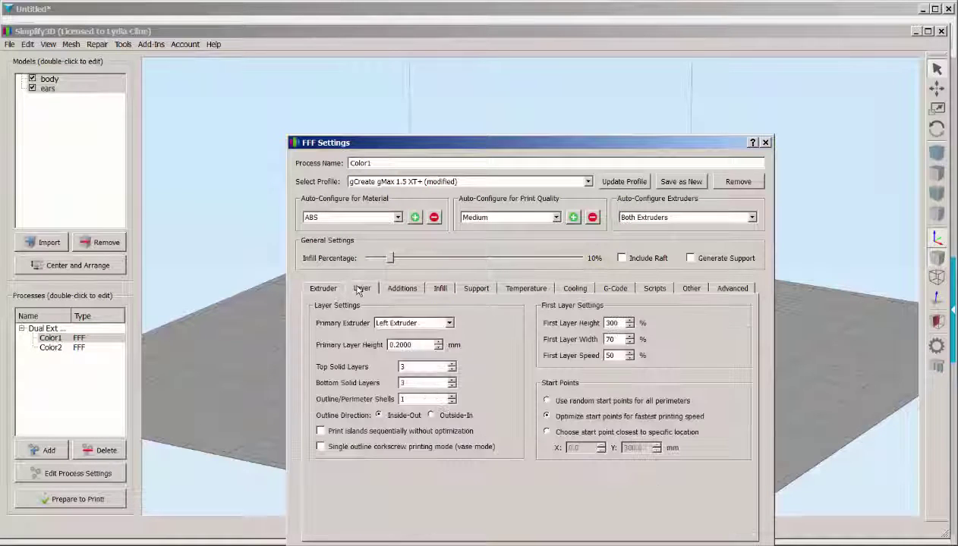
left_click(401, 291)
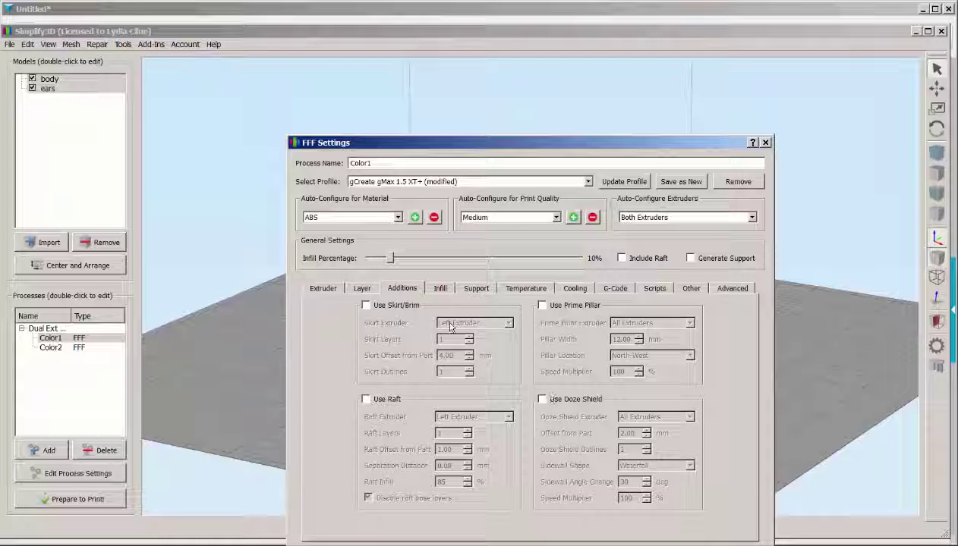
left_click(442, 291)
left_click(459, 290)
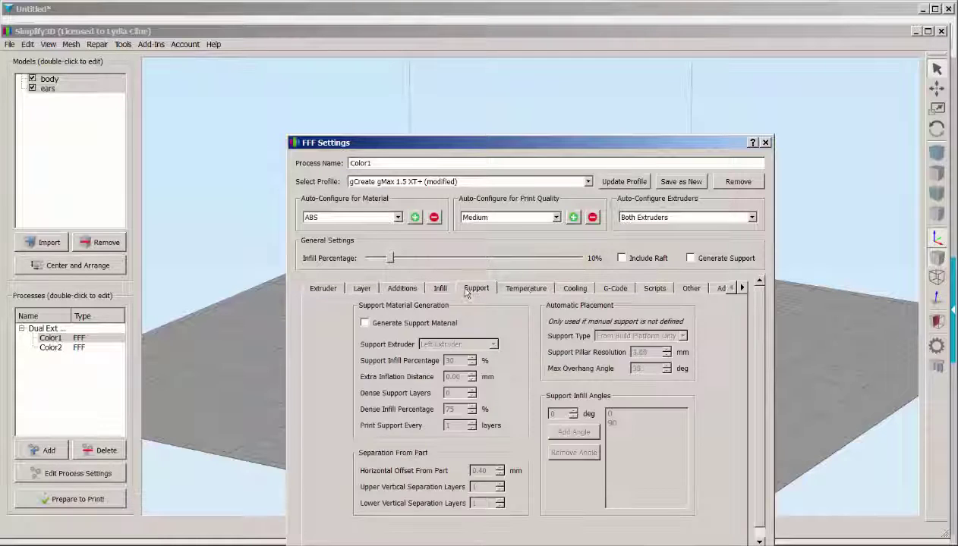
left_click(524, 290)
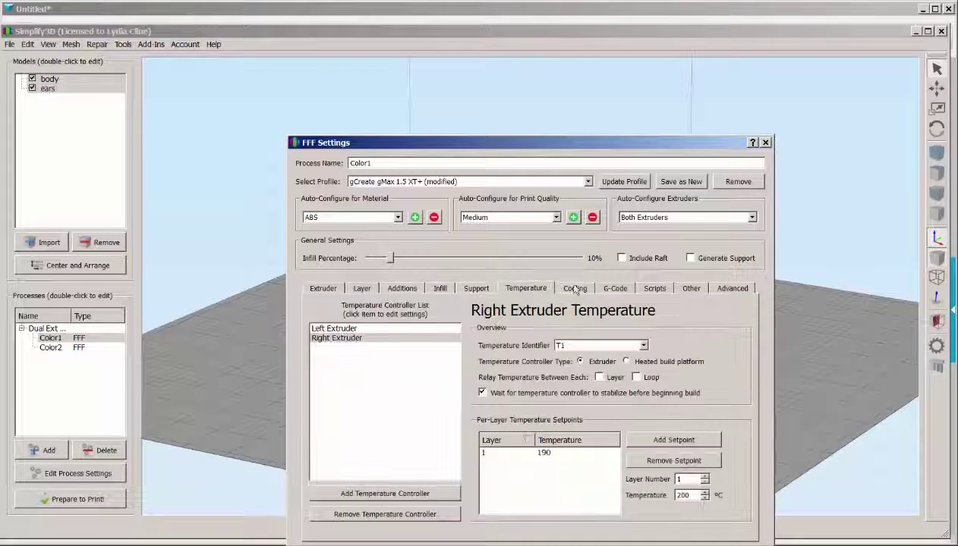
left_click(320, 328)
left_click(574, 293)
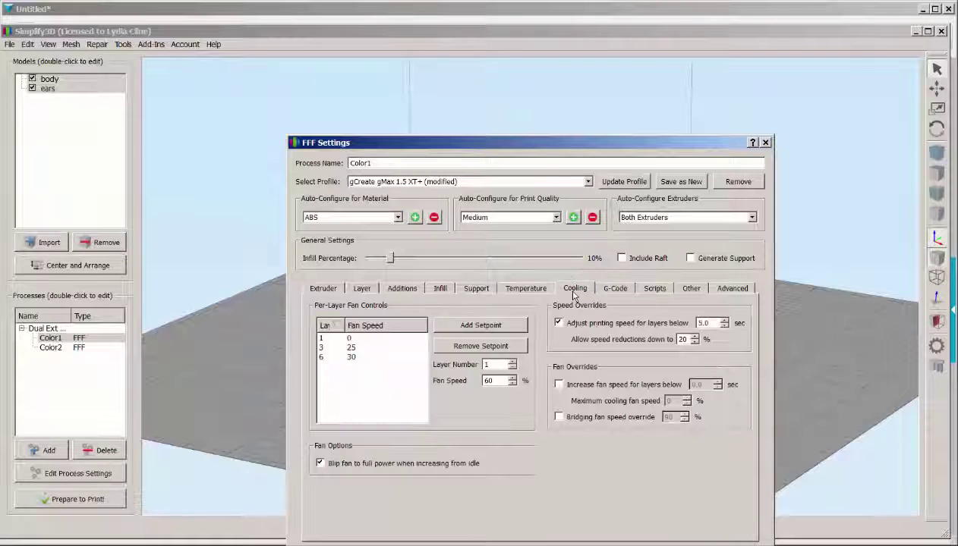
left_click(612, 290)
left_click(656, 289)
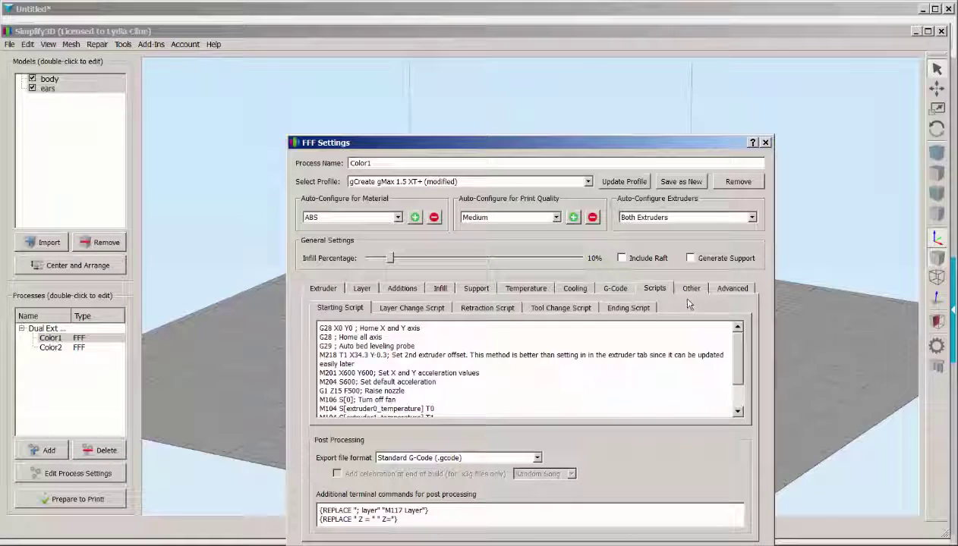
left_click(690, 289)
left_click(733, 288)
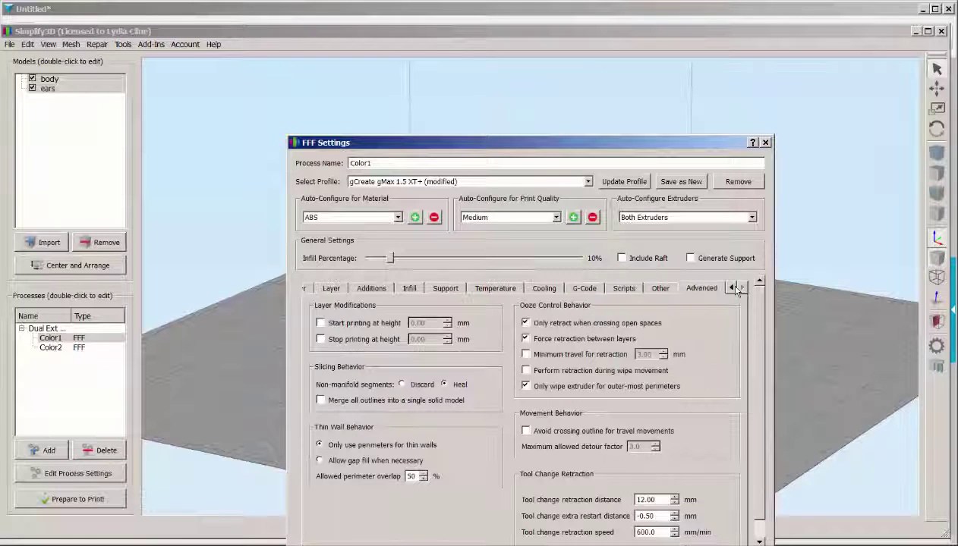
left_click(750, 218)
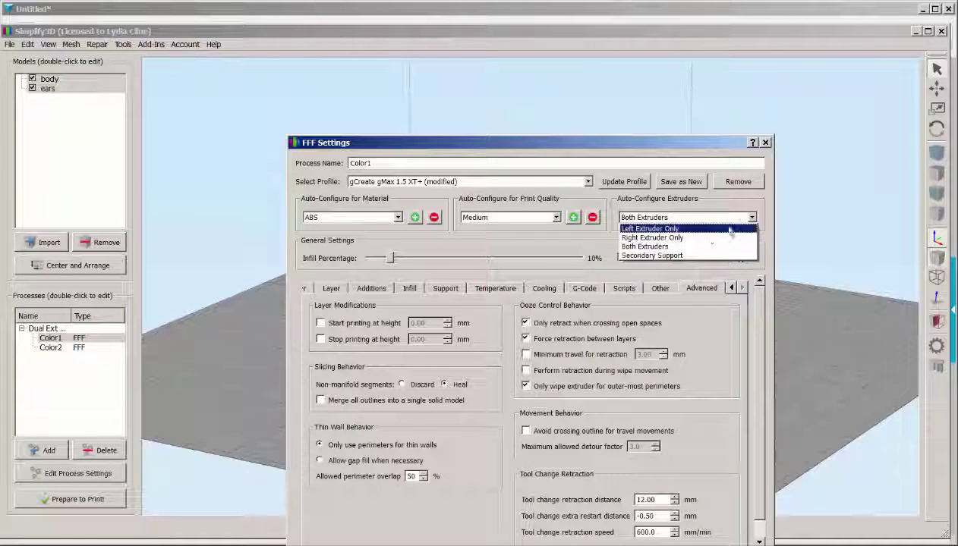
key("Escape")
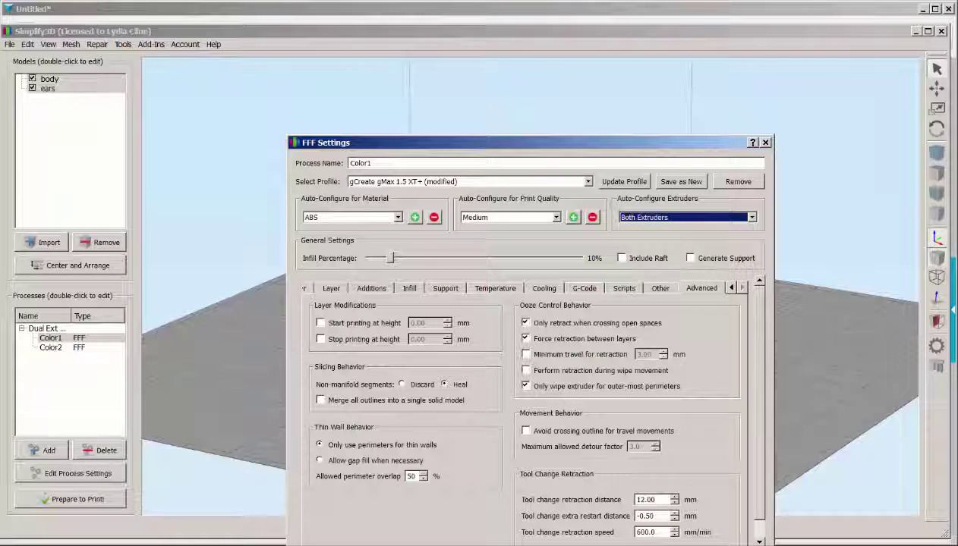
left_click_drag(605, 149, 570, 85)
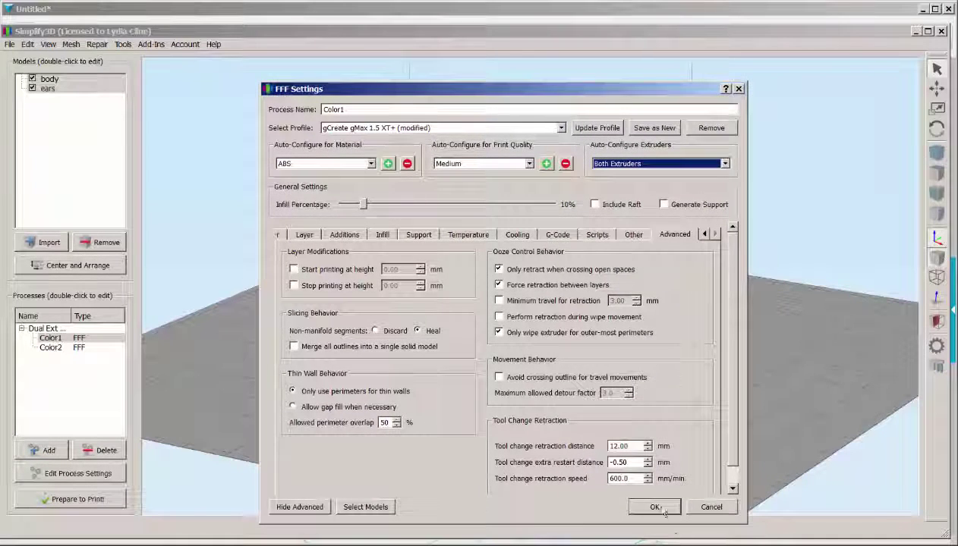
left_click(662, 508)
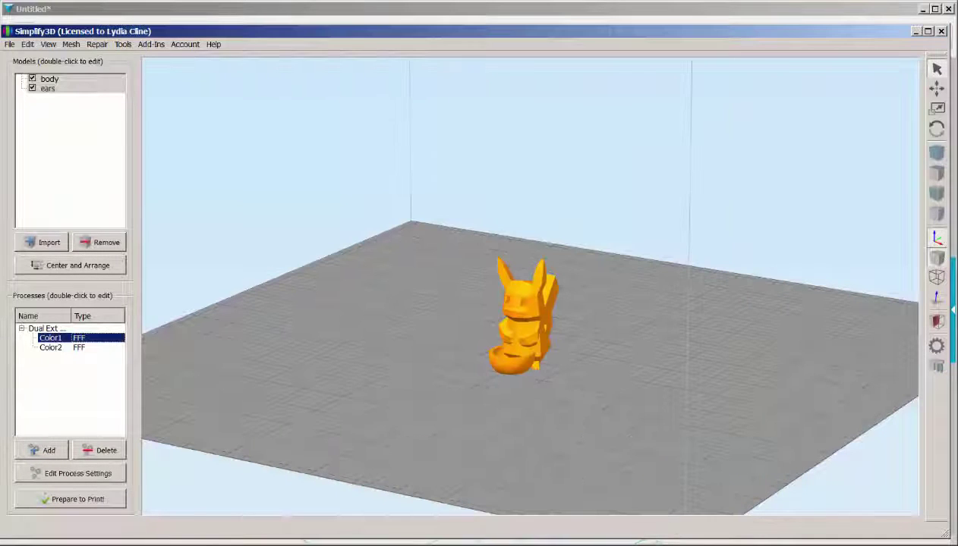
double_click(76, 350)
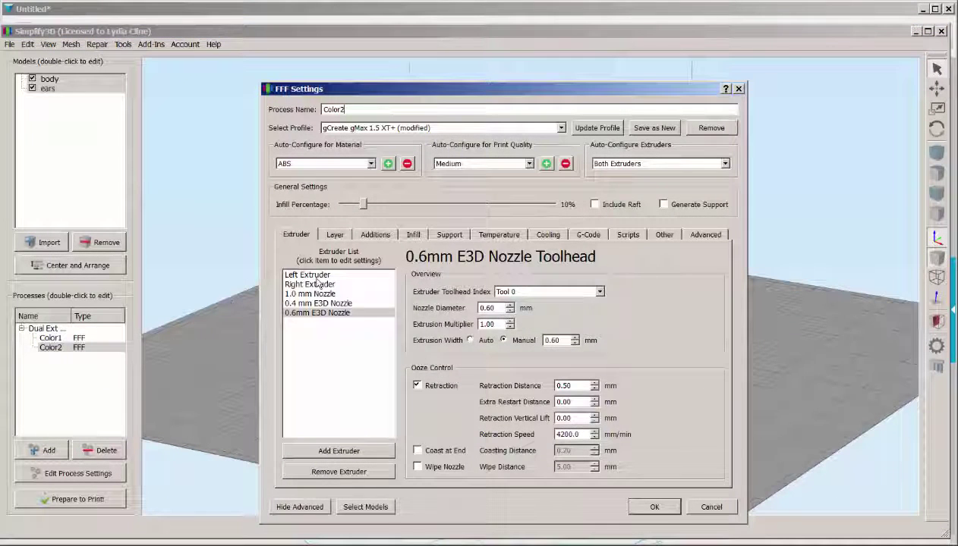
left_click(318, 284)
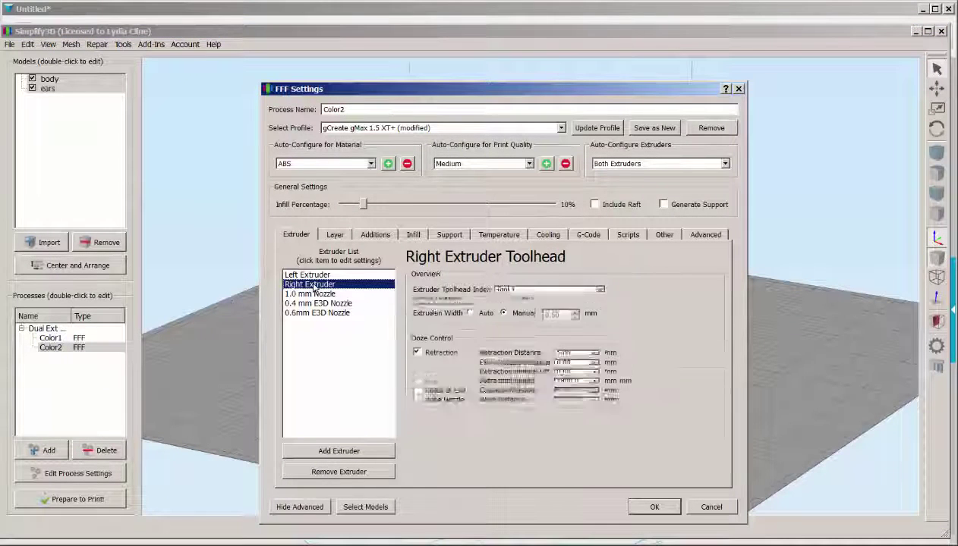
left_click(334, 235)
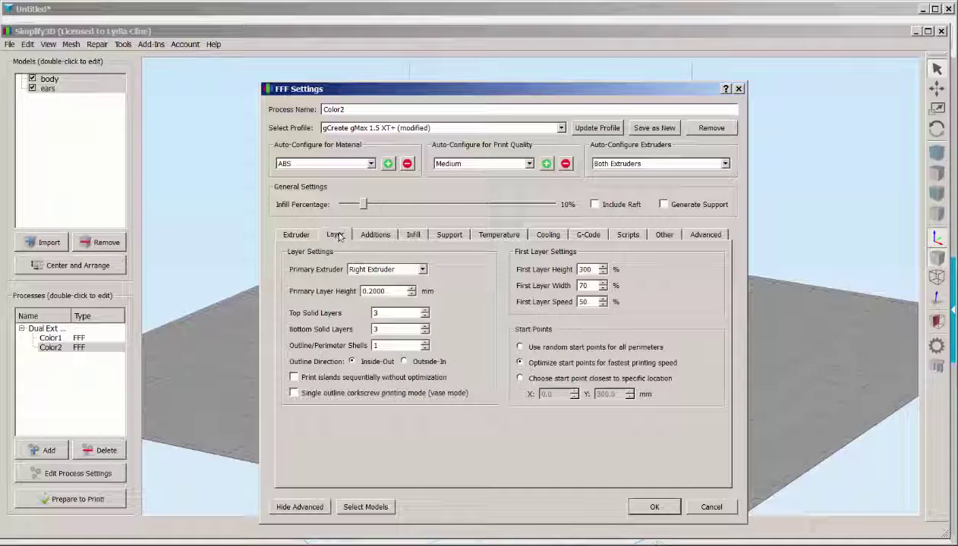
left_click(374, 236)
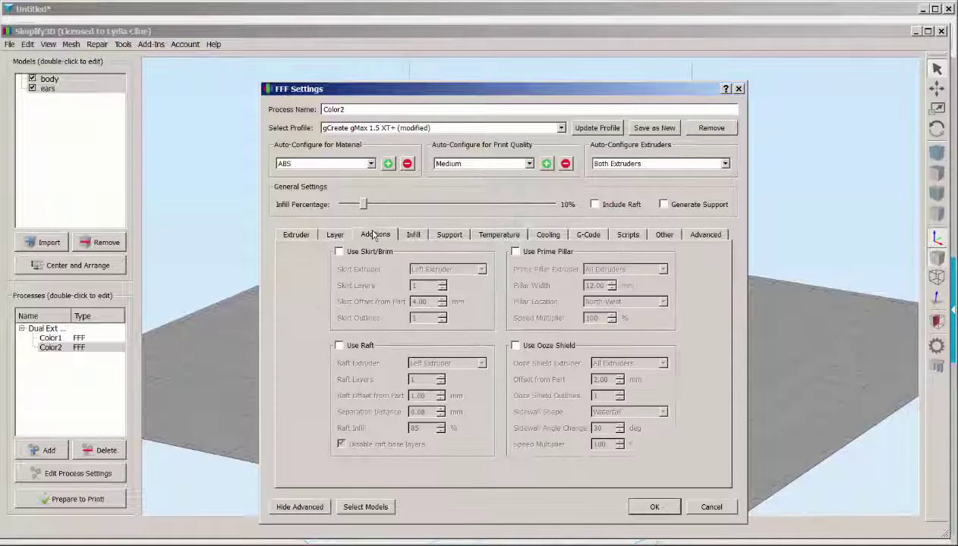
left_click(413, 237)
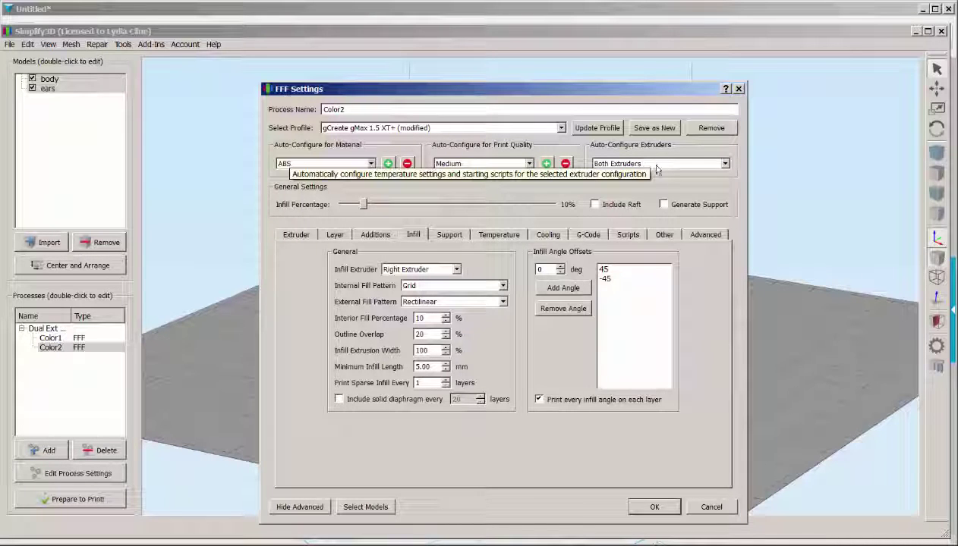
left_click(655, 507)
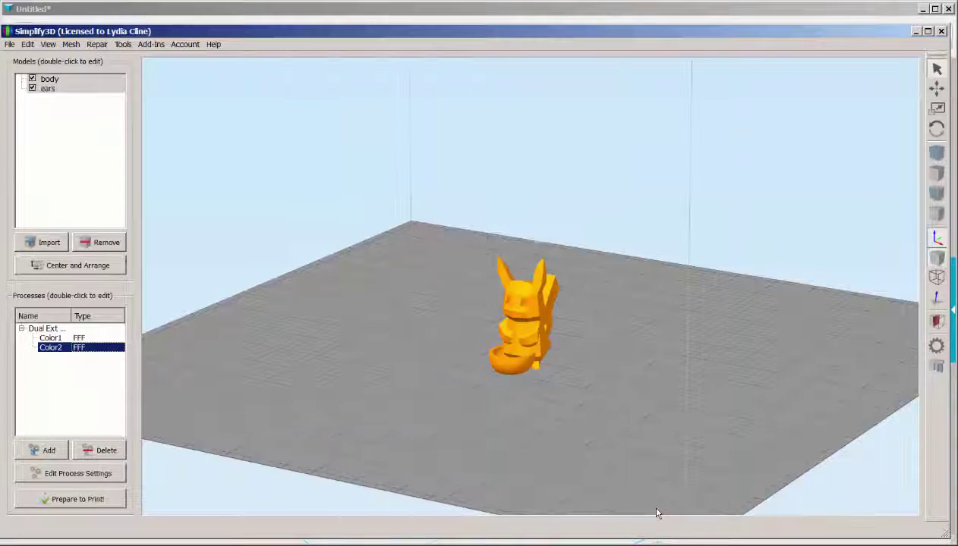
- Run the Dual Extrusion Wizard with PLA, body on Left and ears on Right Extruder
left_click(122, 44)
left_click(150, 101)
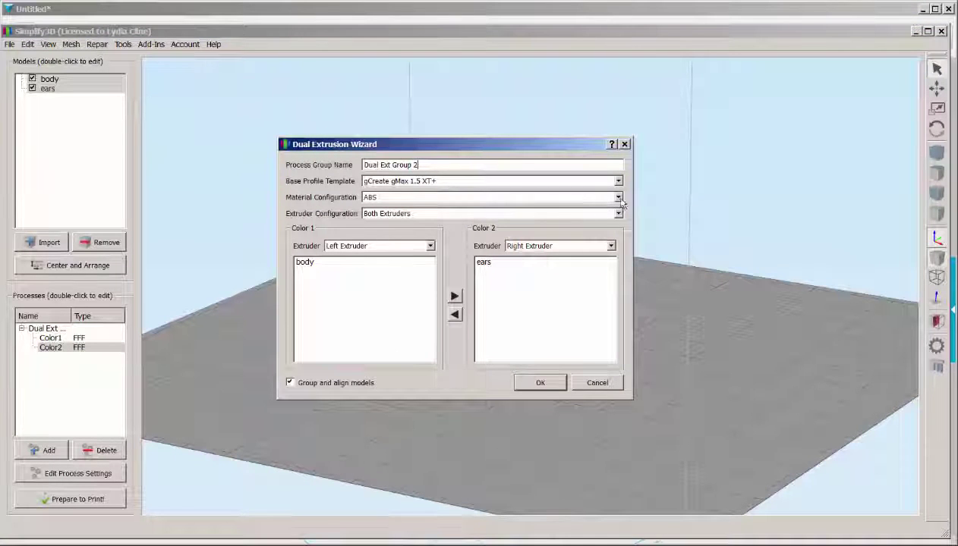
left_click(619, 198)
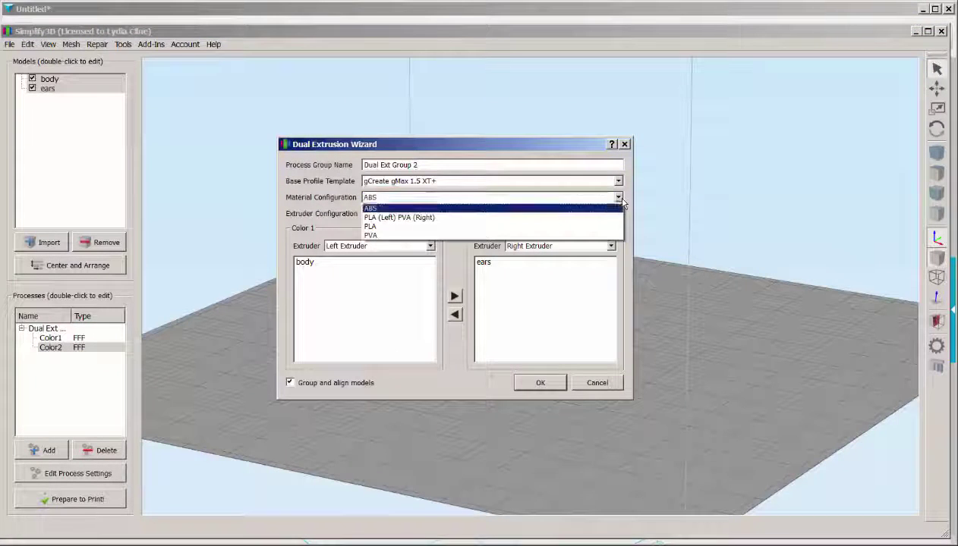
left_click(413, 228)
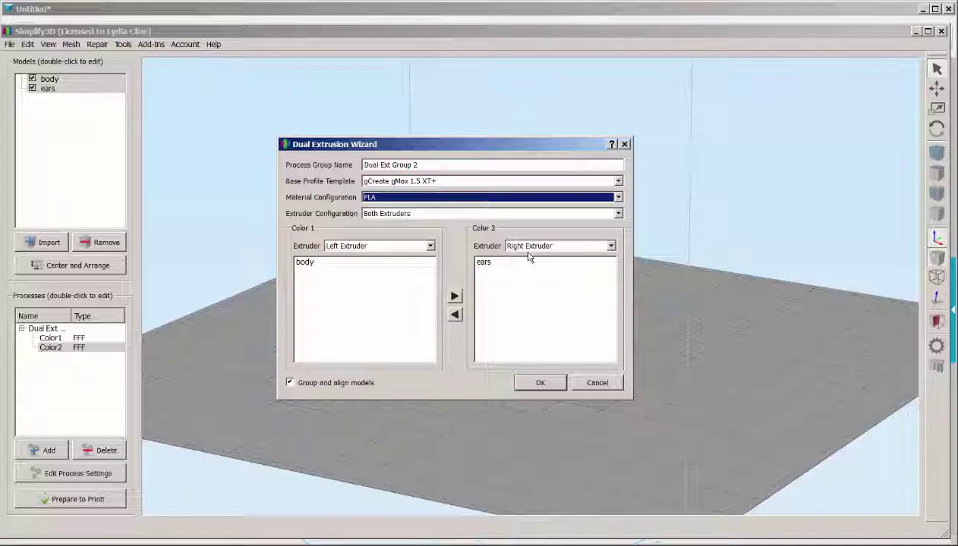
left_click(541, 383)
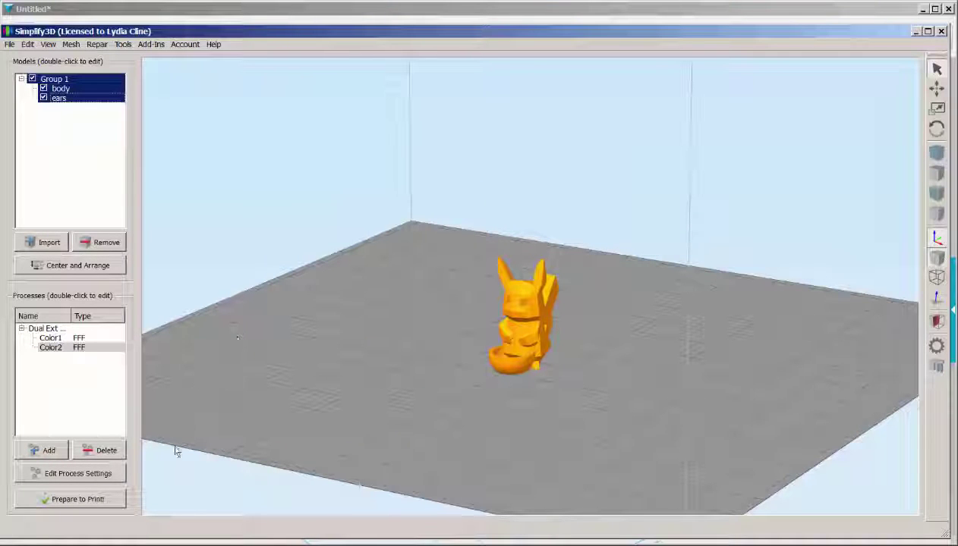
- Slice the Pikachu with both Color1 and Color2 processes and view the 33-minute dual-color preview
left_click(99, 500)
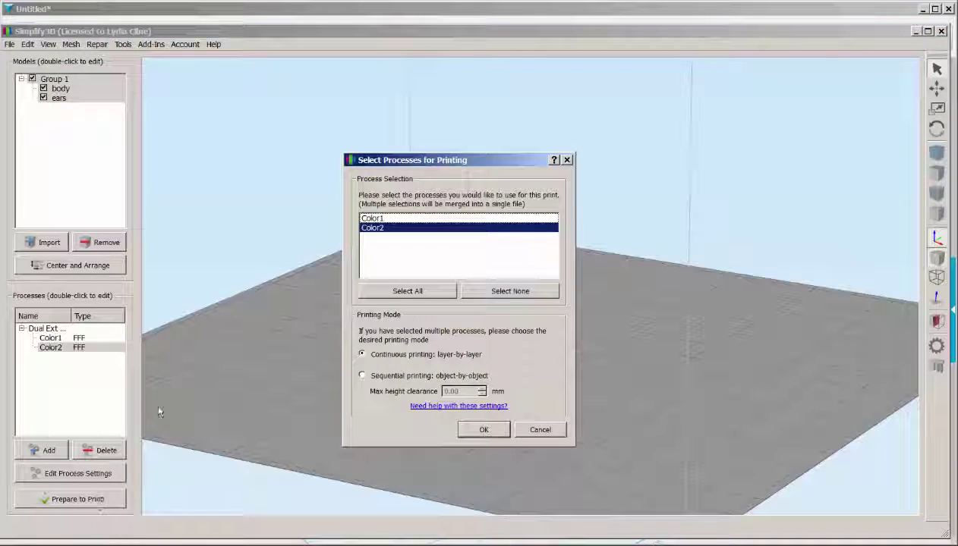
left_click(388, 220)
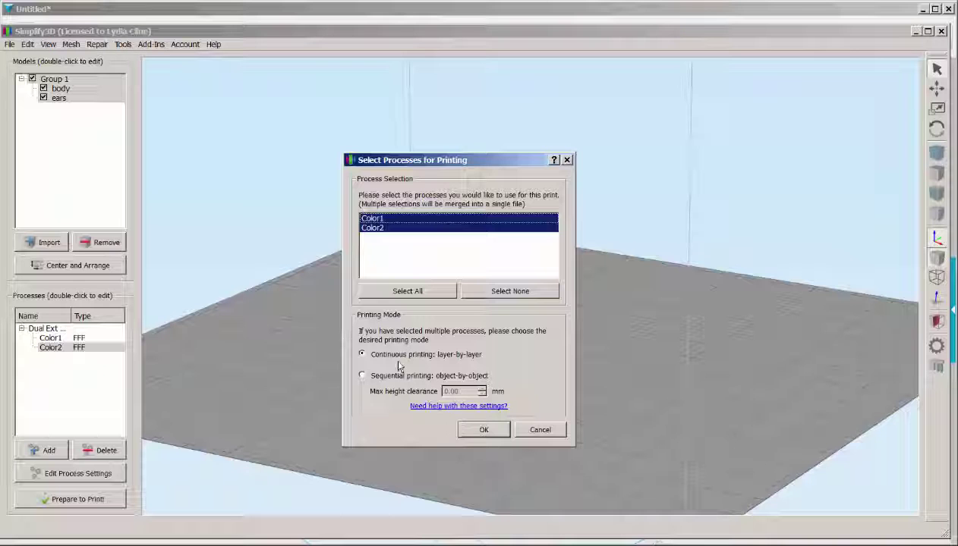
left_click(479, 431)
left_click_drag(469, 349, 503, 299)
scroll(502, 298, "up", 3)
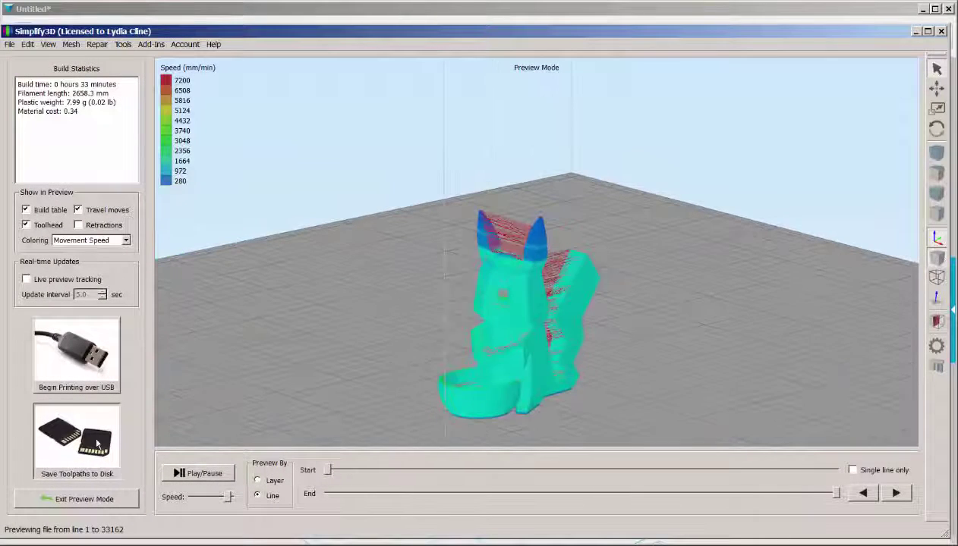